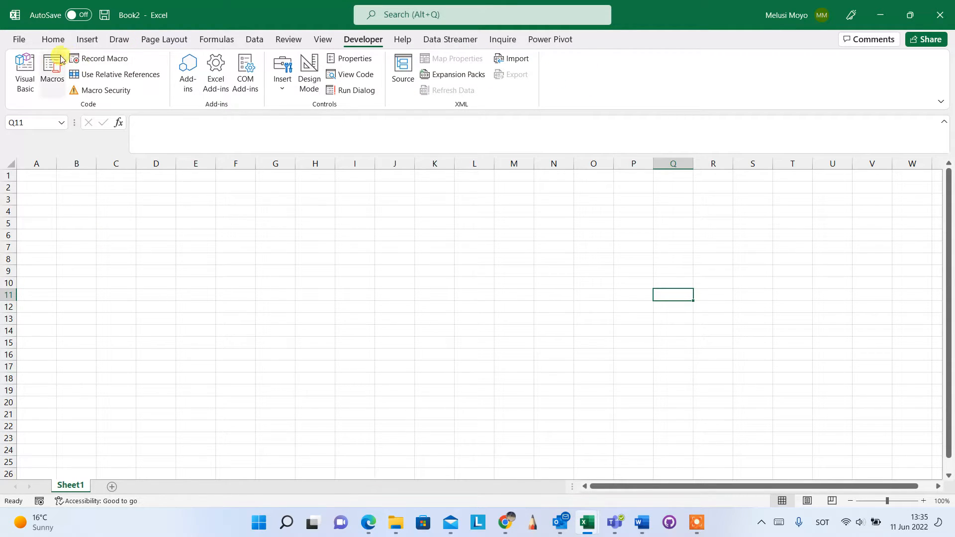
Step: Disable the Solver Add-in in the list of Excel add-ins
{"action": "left_click", "coordinate": [255, 40]}
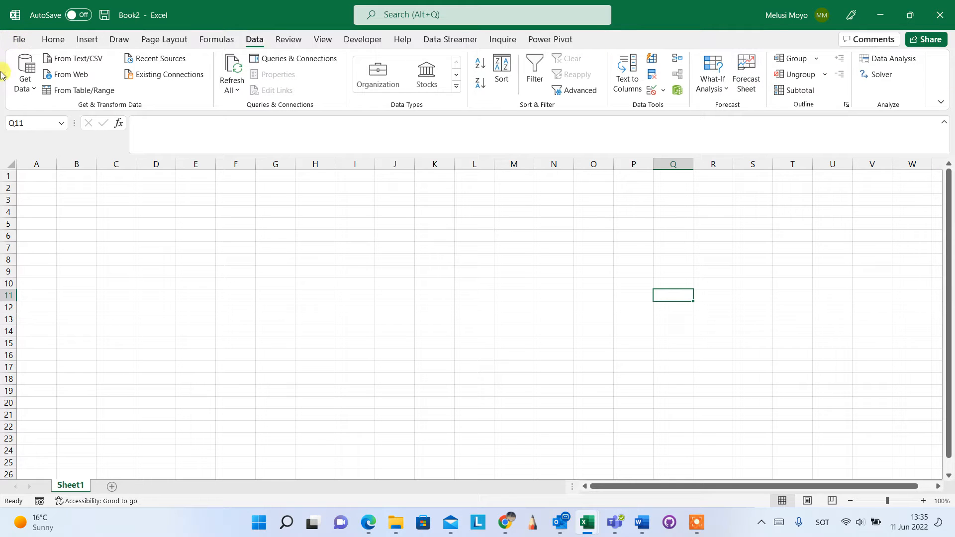
{"action": "left_click", "coordinate": [19, 40]}
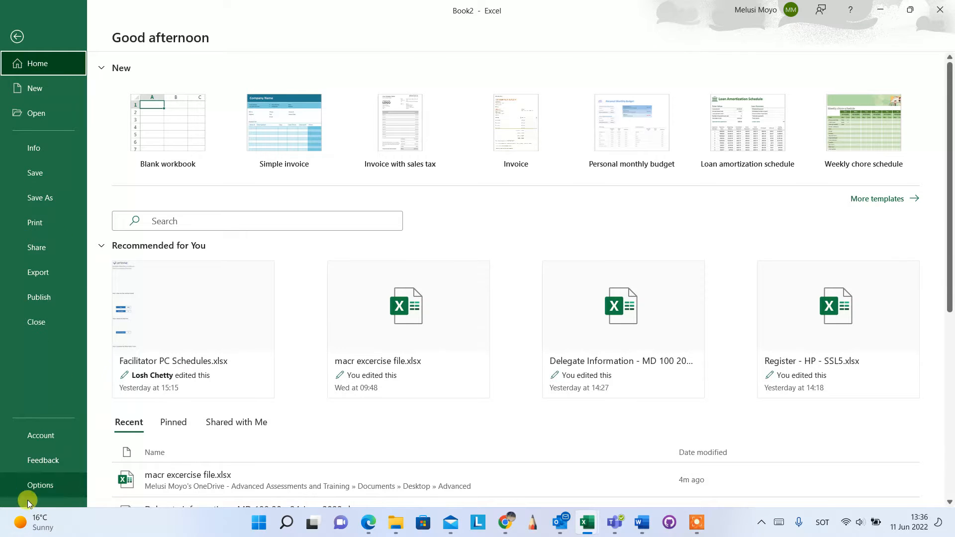
{"action": "left_click", "coordinate": [40, 486]}
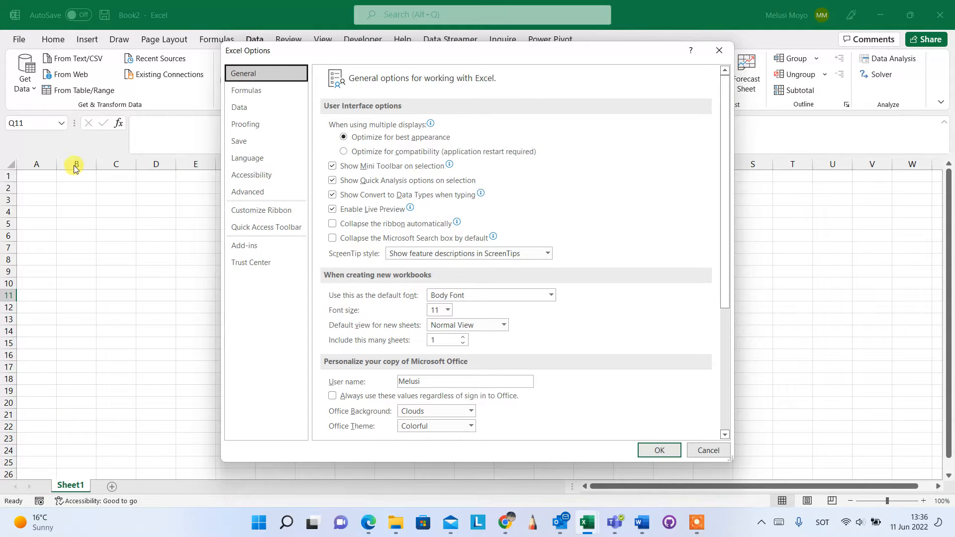
{"action": "left_click", "coordinate": [253, 249]}
{"action": "left_click", "coordinate": [473, 426]}
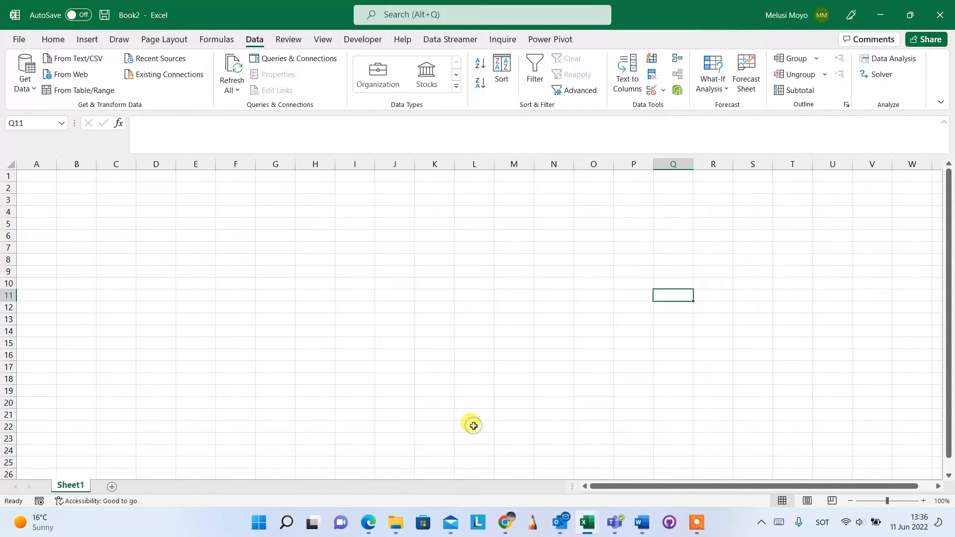
{"action": "left_click", "coordinate": [490, 299]}
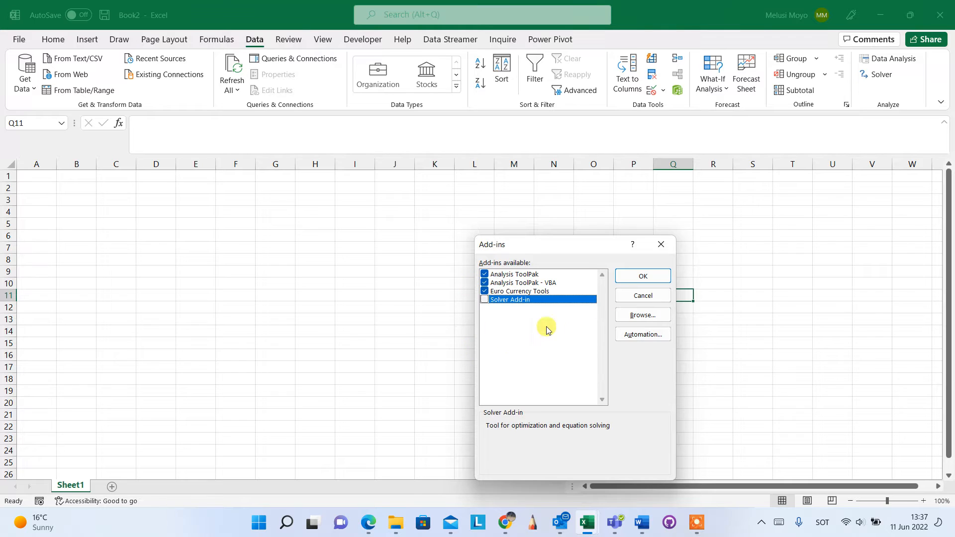
{"action": "left_click", "coordinate": [484, 299]}
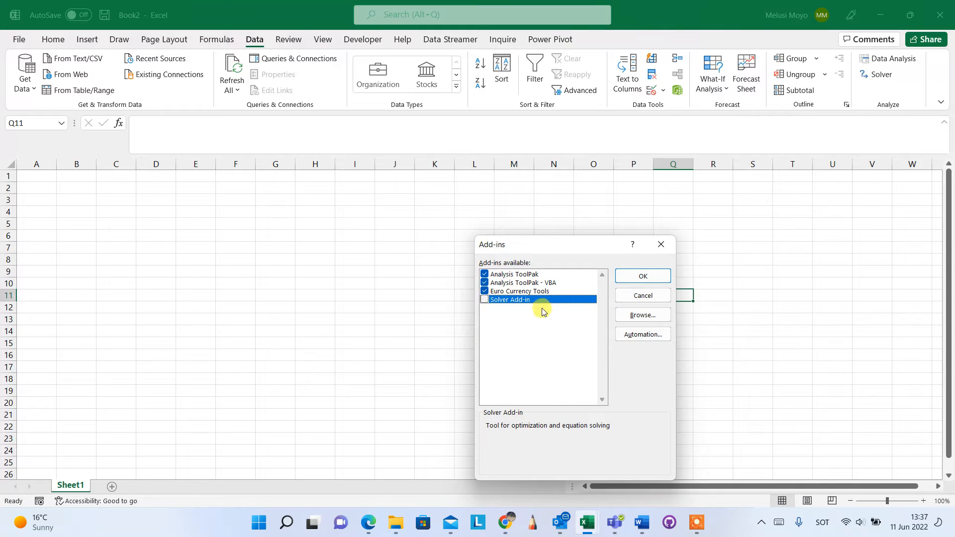
{"action": "left_click", "coordinate": [641, 275]}
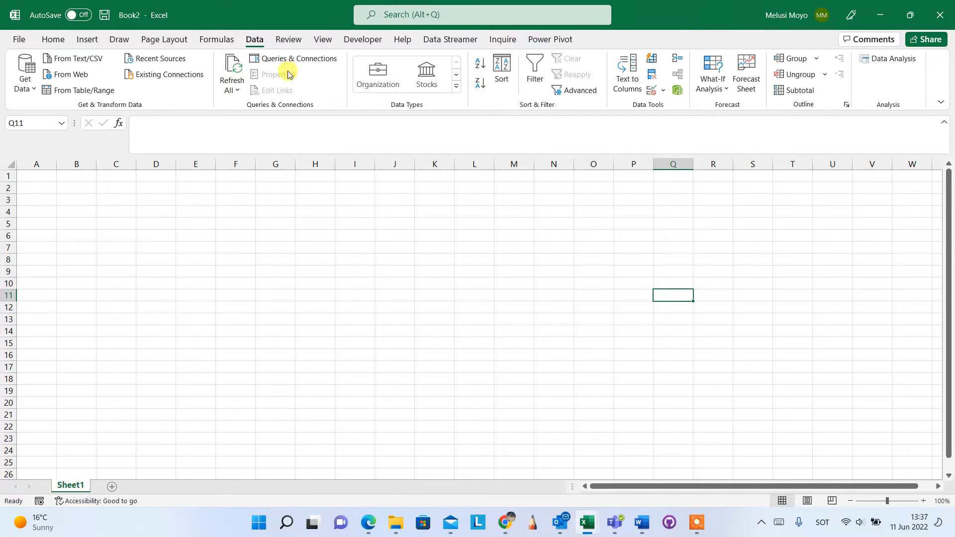
{"action": "left_click", "coordinate": [367, 40]}
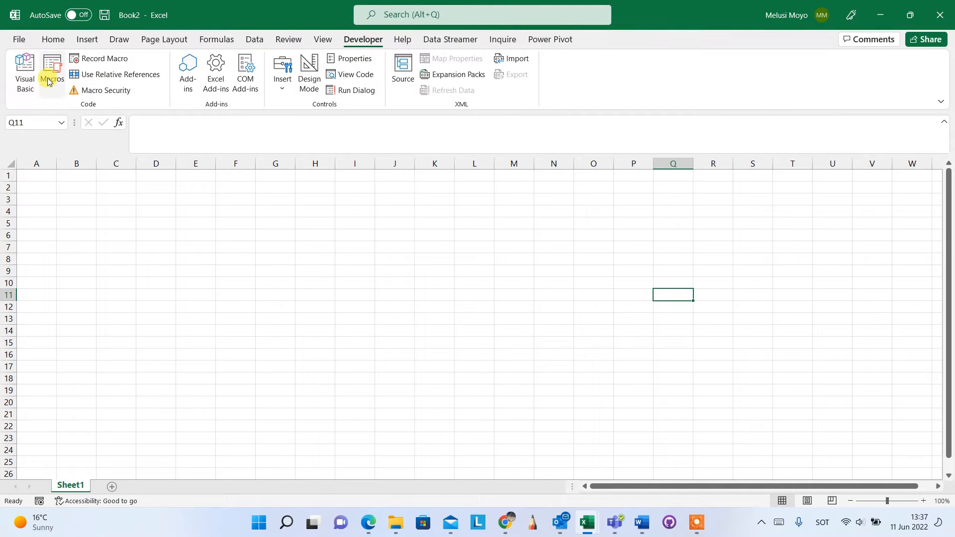
{"action": "left_click", "coordinate": [322, 38]}
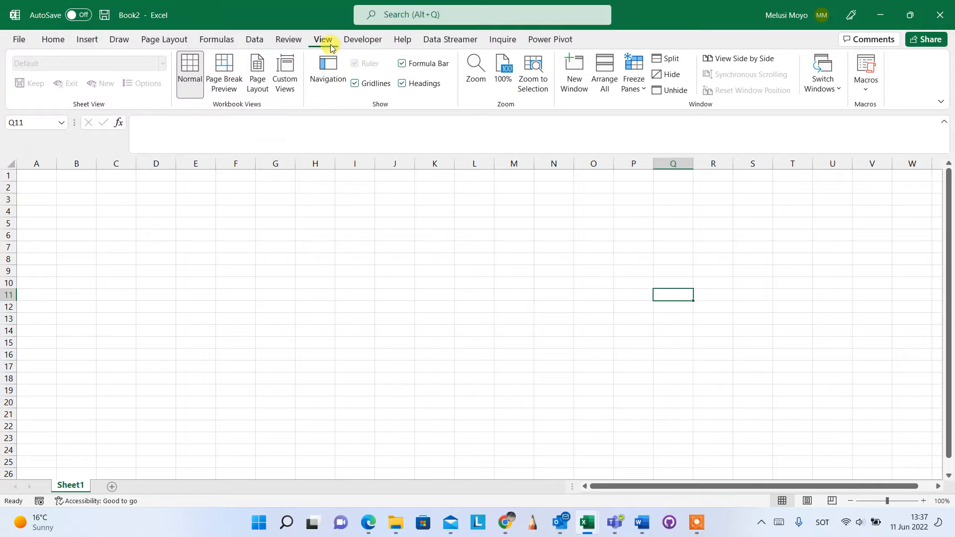
{"action": "left_click", "coordinate": [869, 86]}
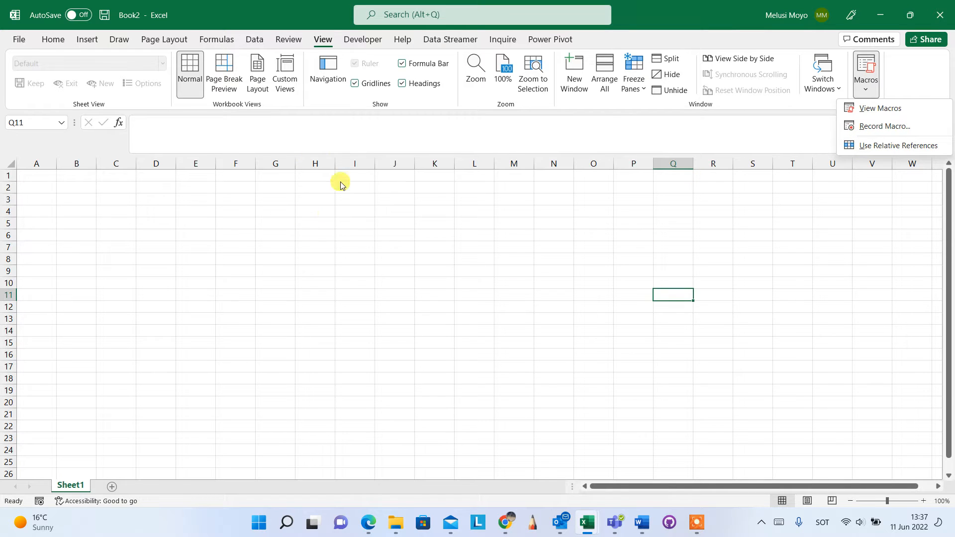
{"action": "left_click", "coordinate": [360, 46]}
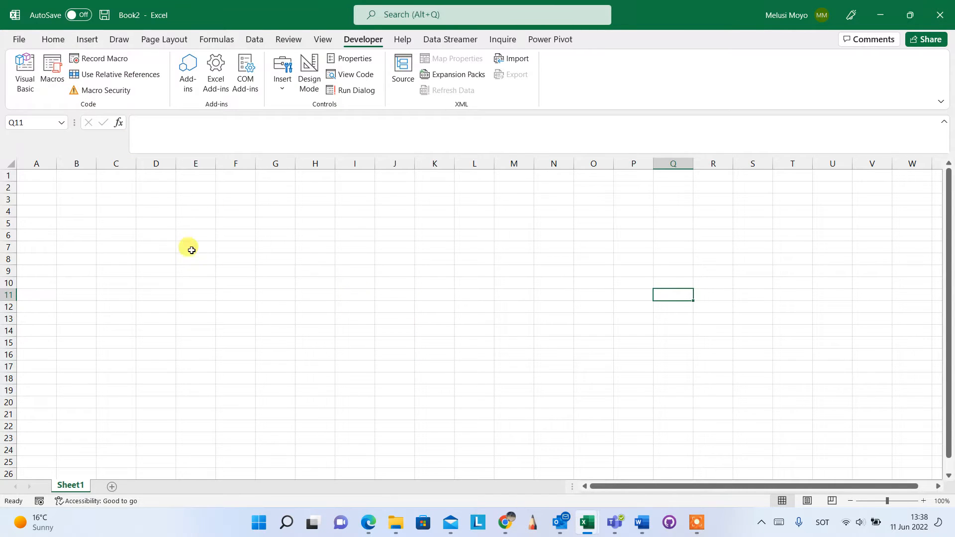
Step: Check the Solver Add-in's status in the list of available Excel add-ins
{"action": "left_click", "coordinate": [18, 40]}
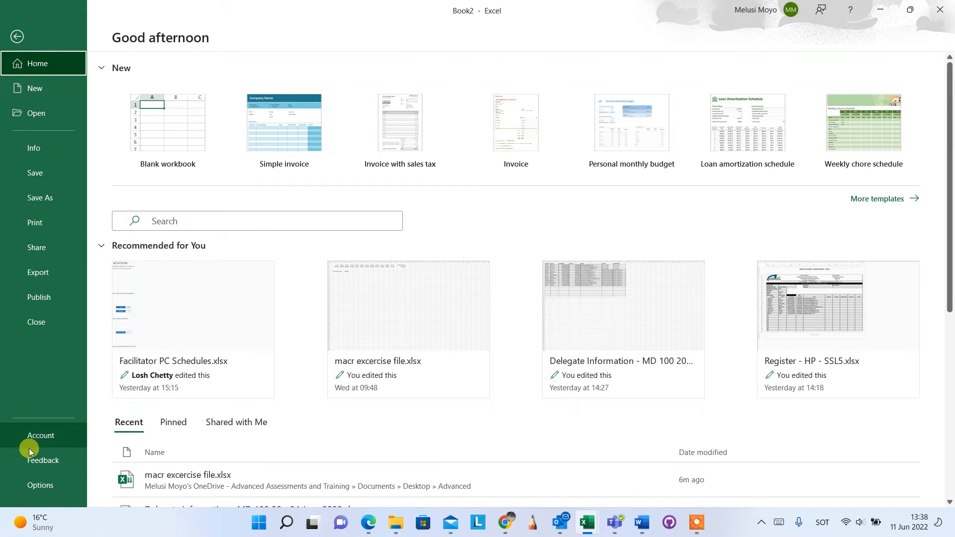
{"action": "left_click", "coordinate": [46, 484]}
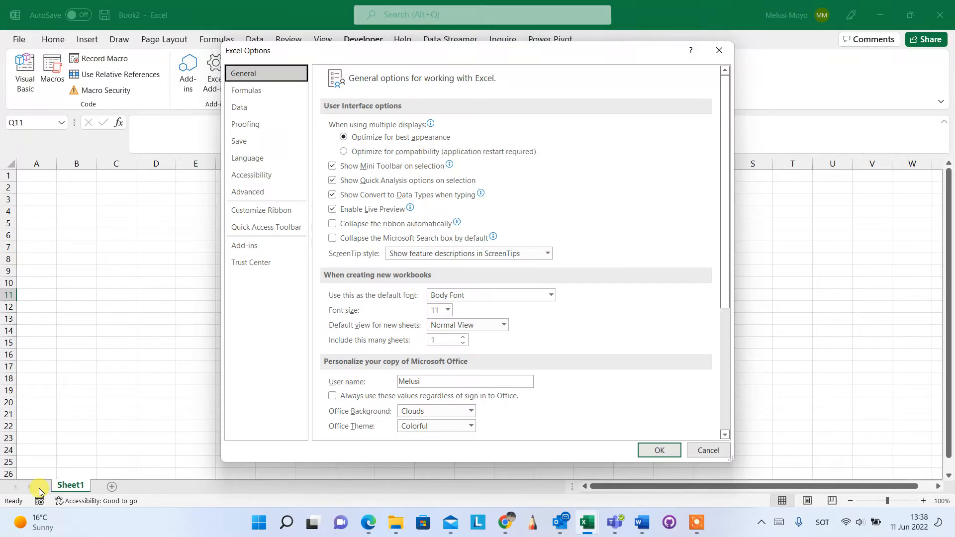
{"action": "left_click", "coordinate": [262, 248]}
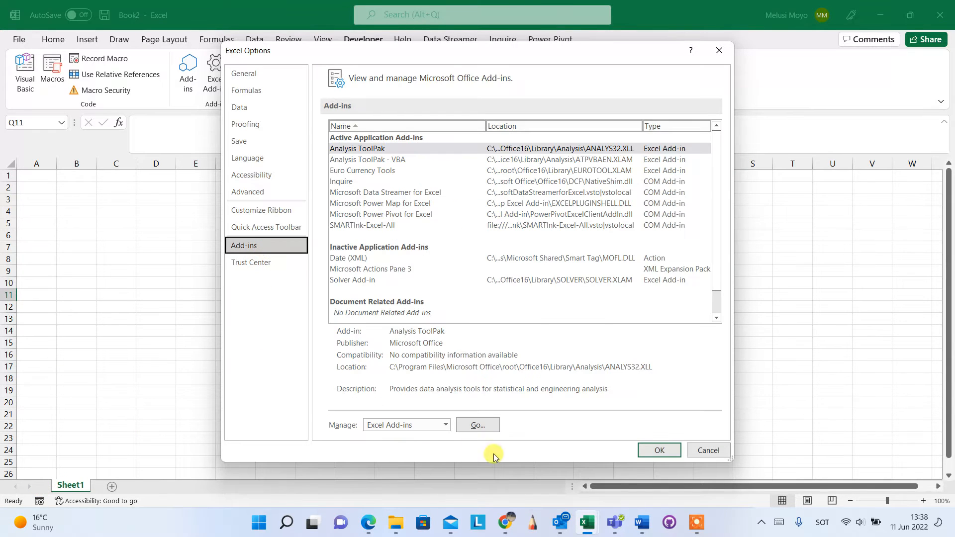
{"action": "left_click", "coordinate": [478, 425]}
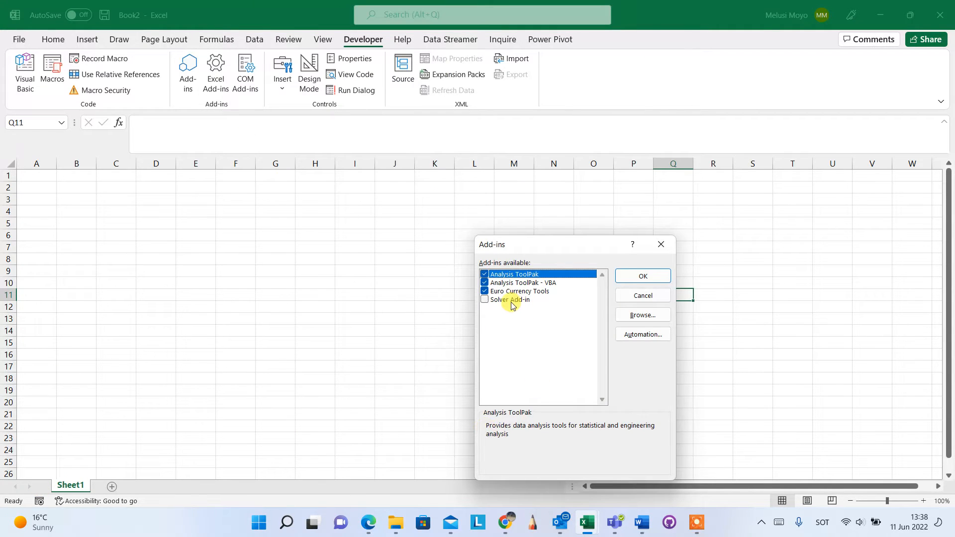
{"action": "left_click", "coordinate": [662, 244]}
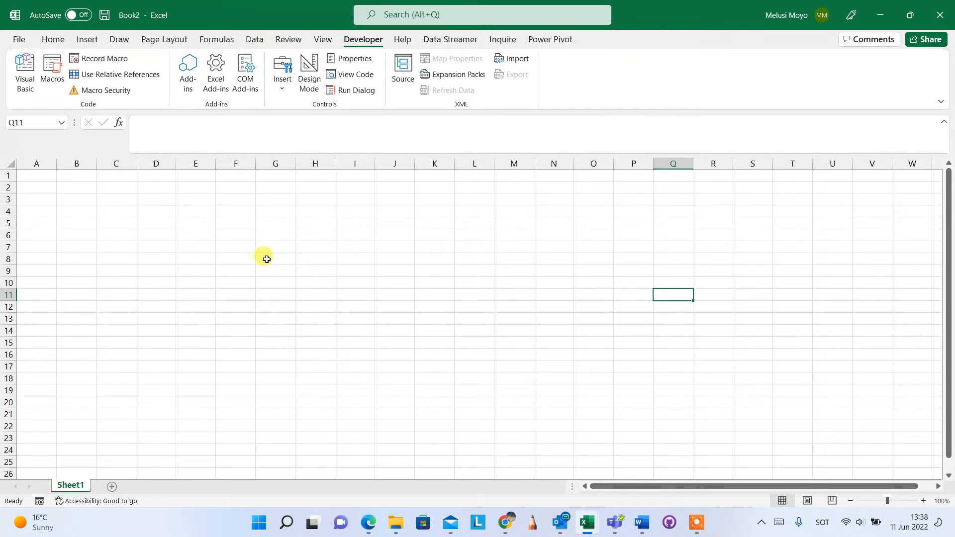
Step: Start recording a macro named add_solver from cell H7, stored in the Personal Macro Workbook, replacing the existing macro of that name
{"action": "left_click", "coordinate": [312, 246]}
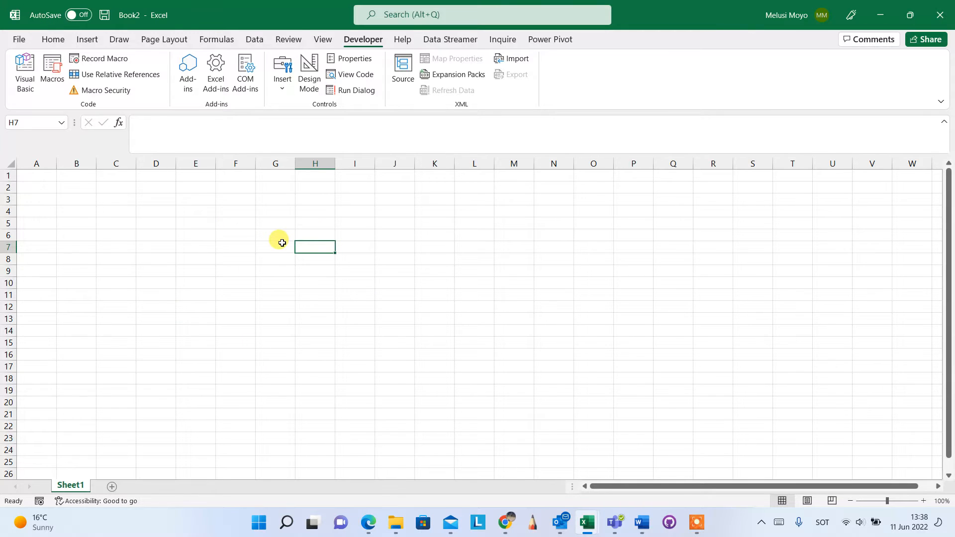
{"action": "left_click", "coordinate": [98, 60]}
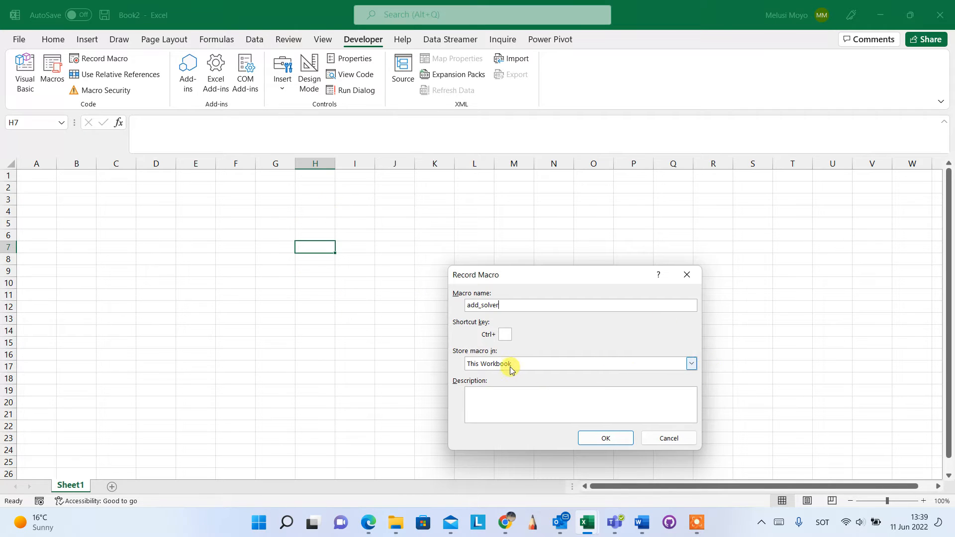
{"action": "left_click", "coordinate": [692, 365]}
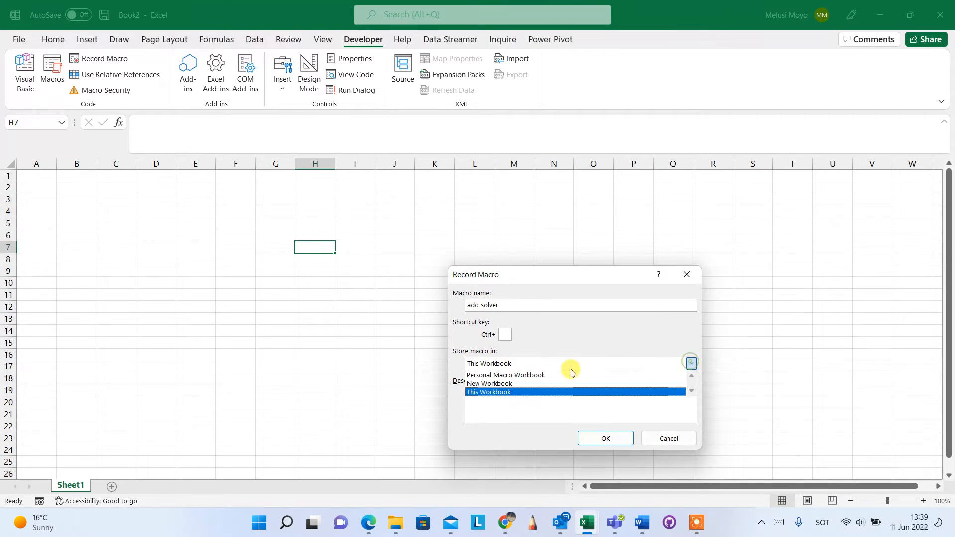
{"action": "left_click", "coordinate": [507, 374]}
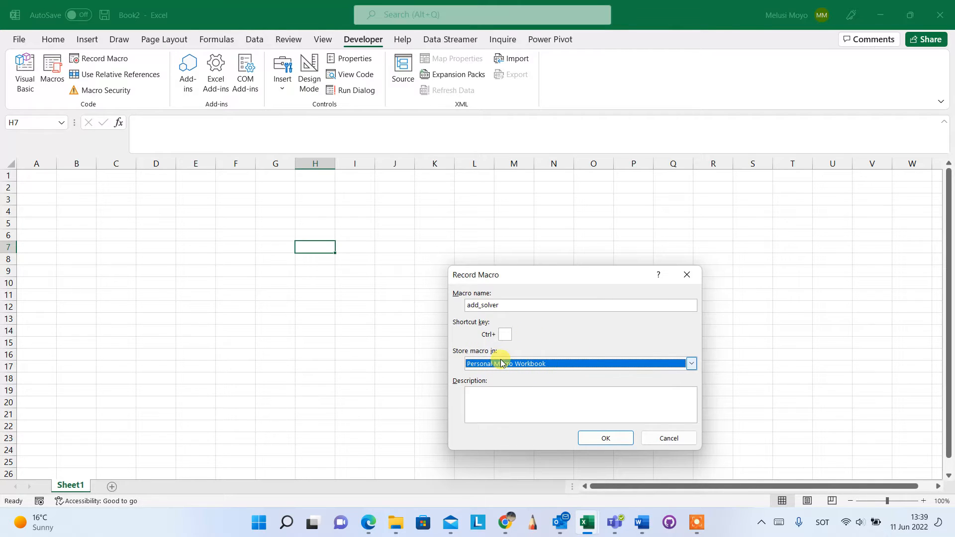
{"action": "left_click", "coordinate": [689, 366]}
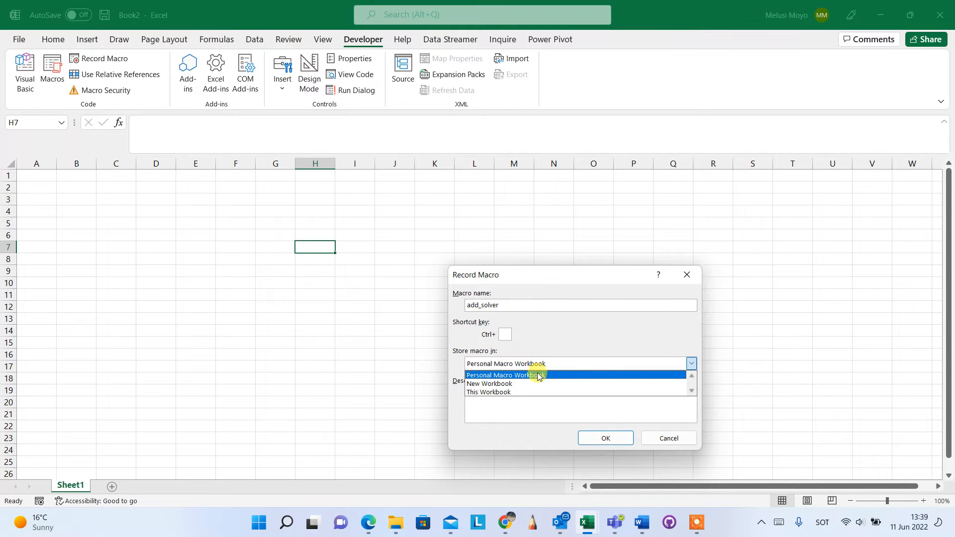
{"action": "left_click", "coordinate": [496, 392]}
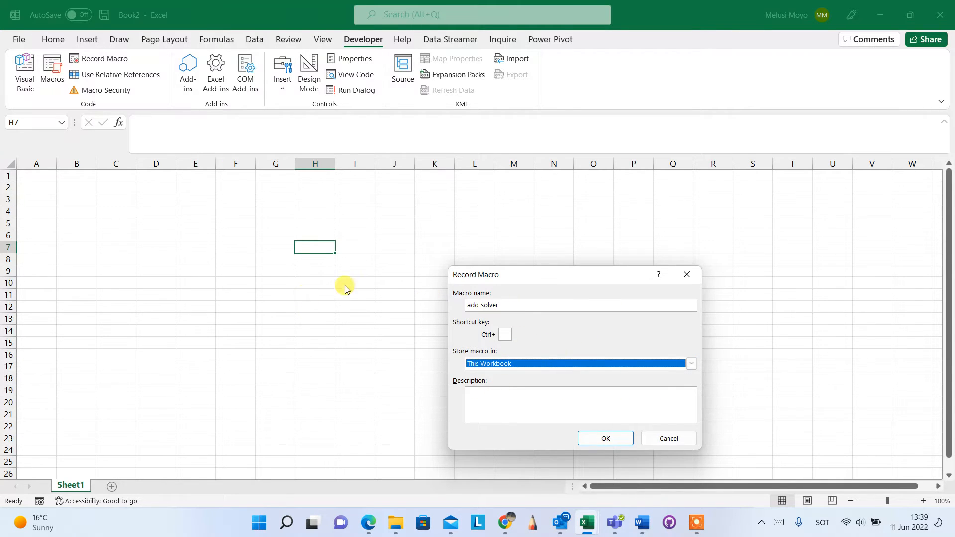
{"action": "left_click", "coordinate": [690, 365]}
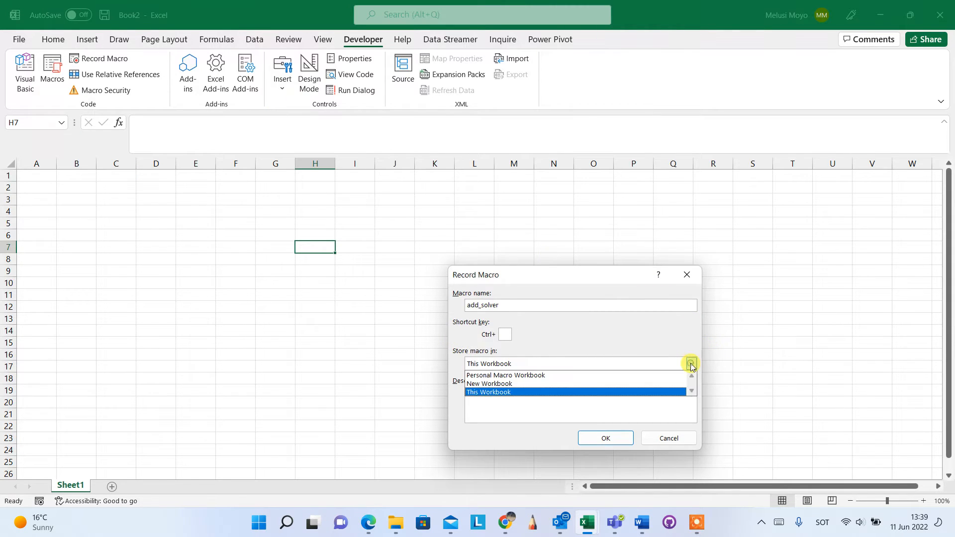
{"action": "left_click", "coordinate": [529, 376]}
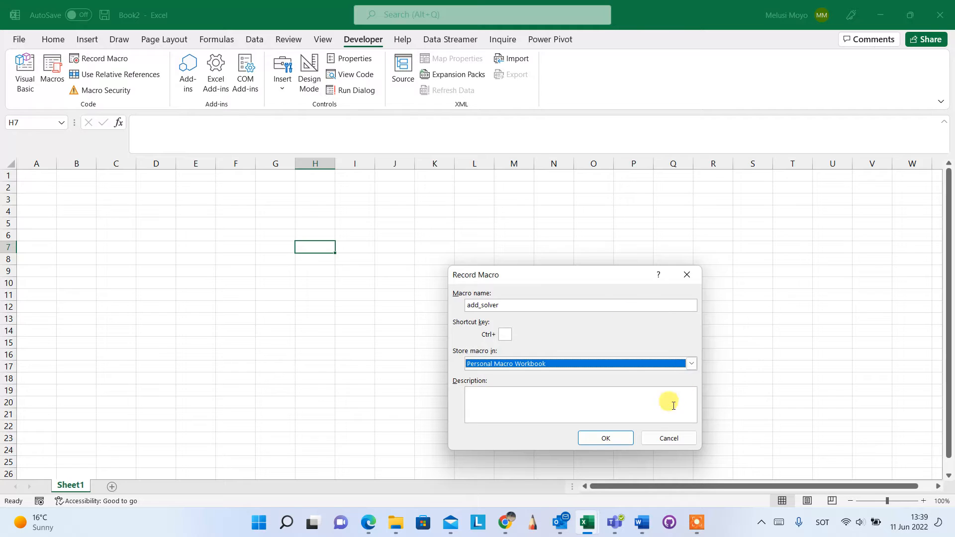
{"action": "left_click", "coordinate": [604, 439]}
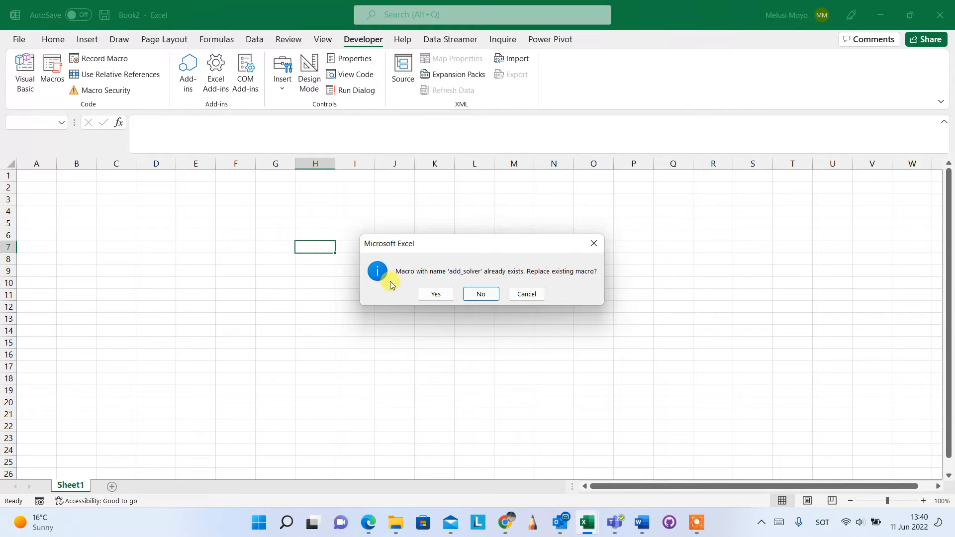
{"action": "left_click", "coordinate": [436, 294]}
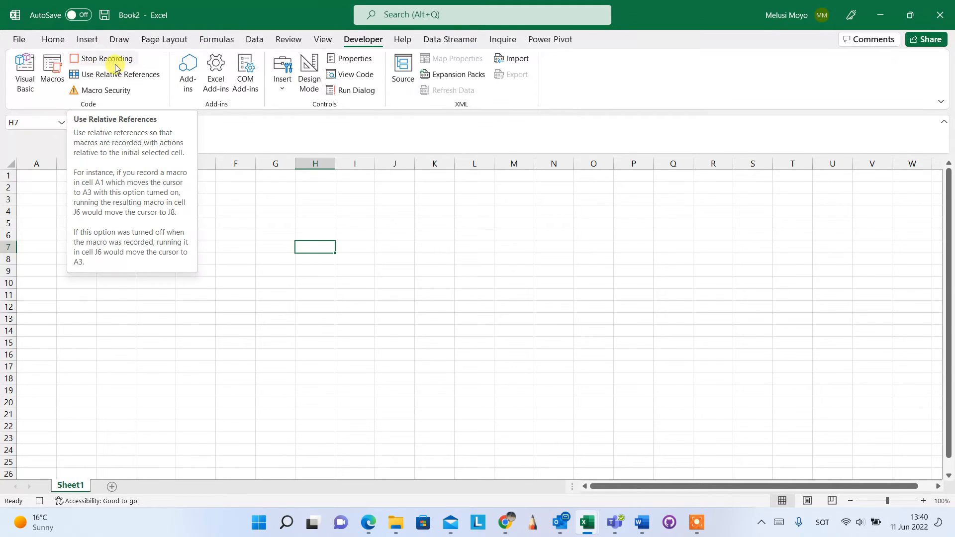
Step: Enable the Solver Add-in in the Excel add-ins as the macro's recorded action, and stop the recording
{"action": "left_click", "coordinate": [97, 74]}
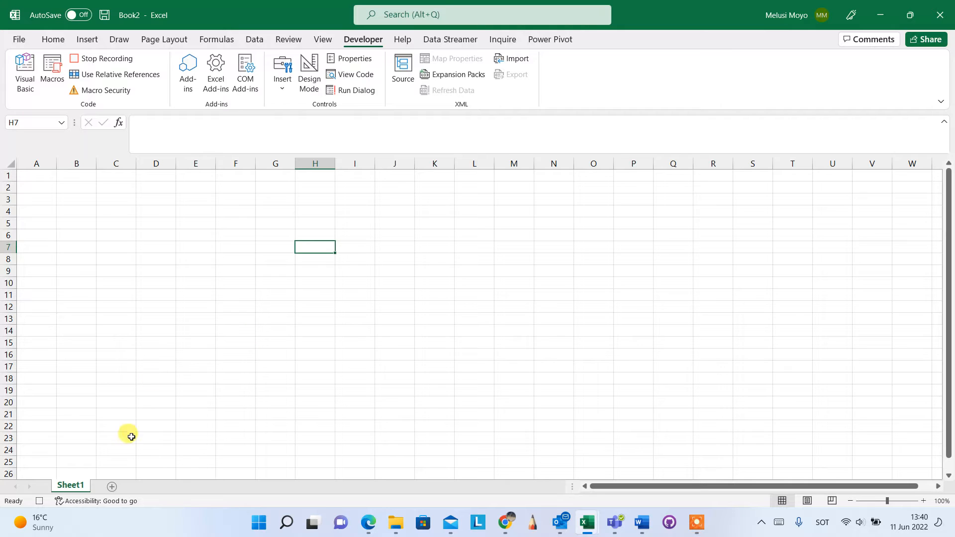
{"action": "mouse_move", "coordinate": [22, 520]}
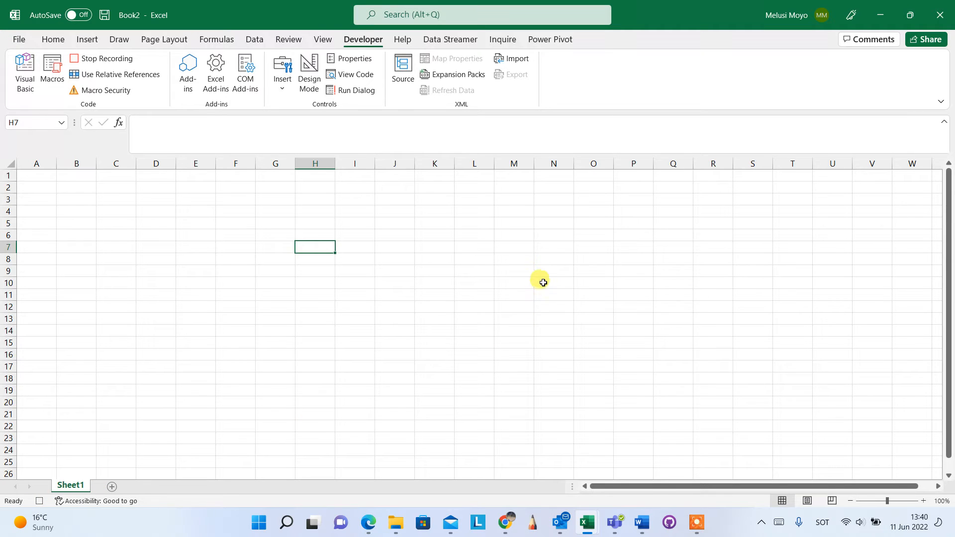
{"action": "left_click", "coordinate": [20, 40]}
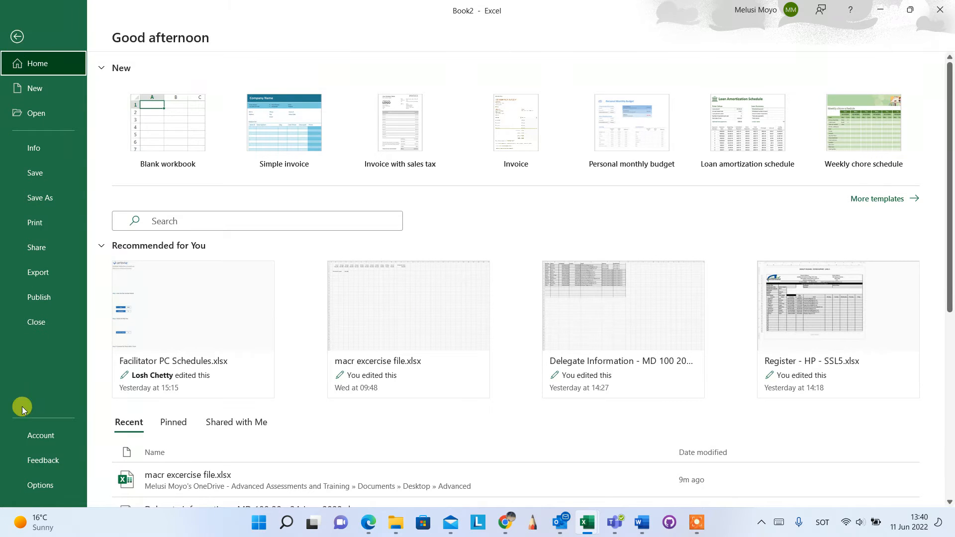
{"action": "left_click", "coordinate": [42, 486]}
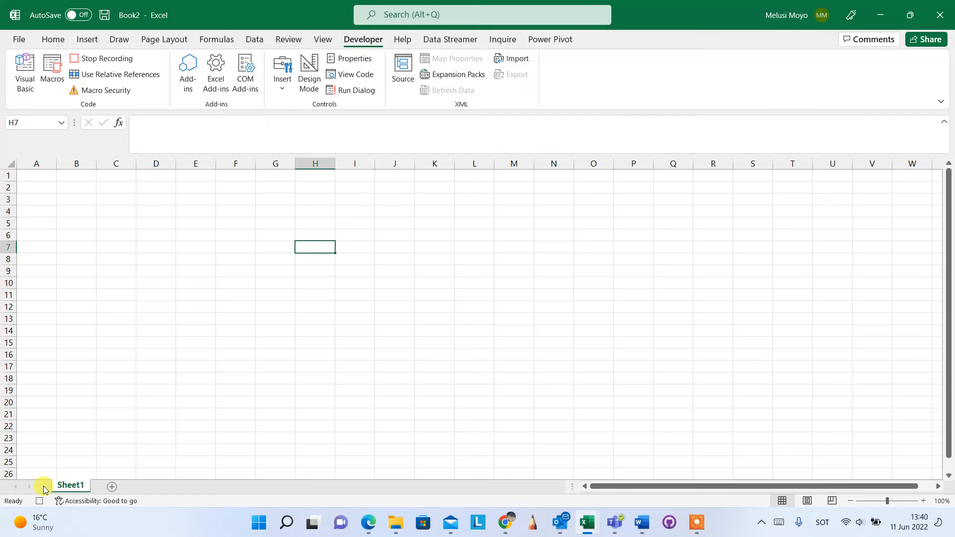
{"action": "left_click", "coordinate": [246, 248]}
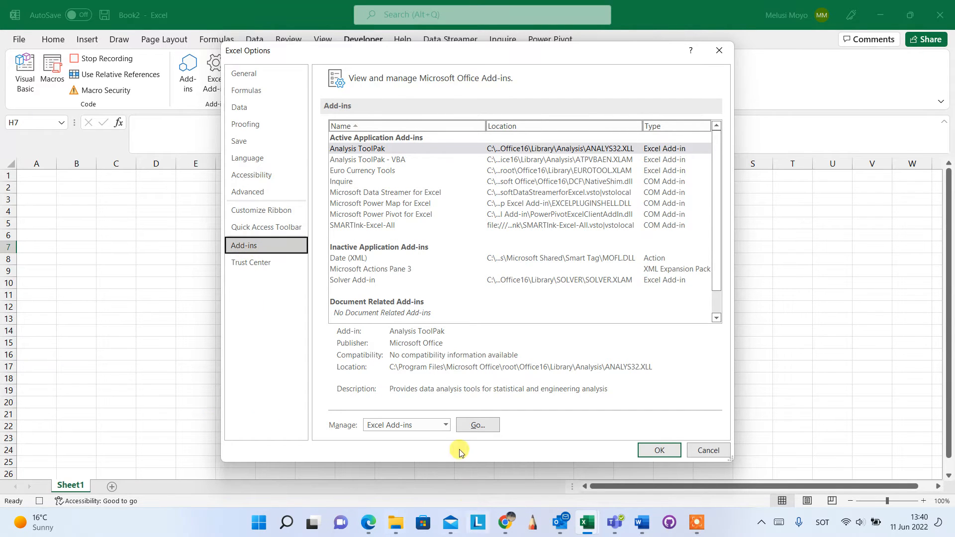
{"action": "left_click", "coordinate": [478, 426]}
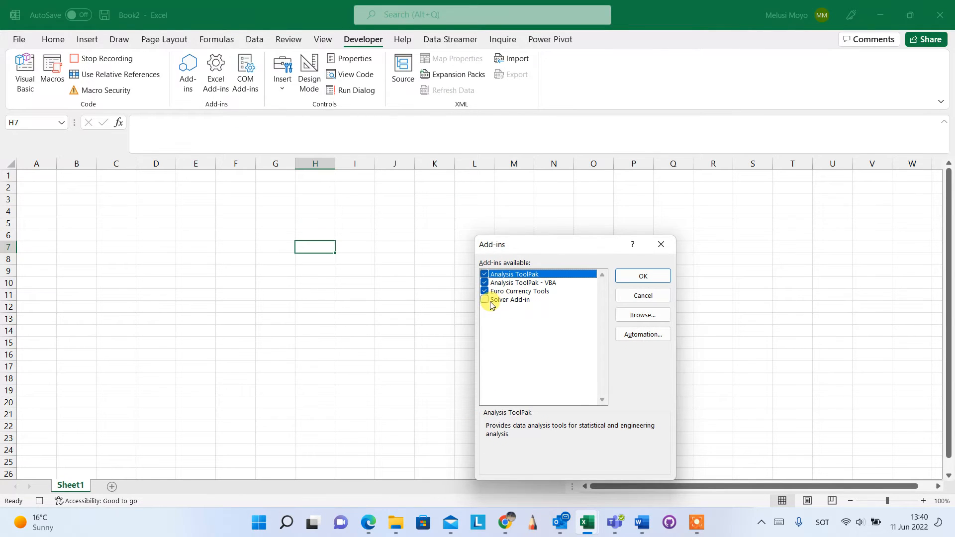
{"action": "left_click", "coordinate": [486, 300]}
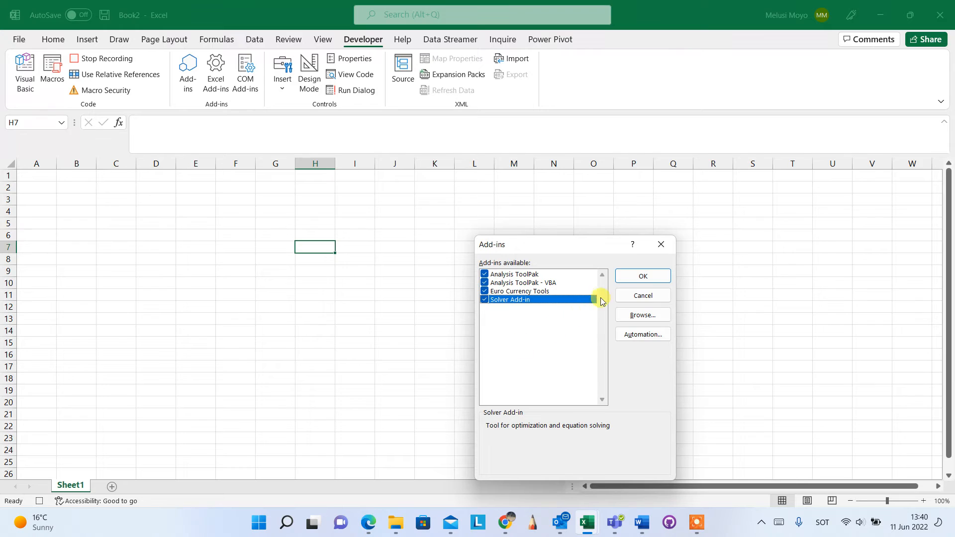
{"action": "left_click", "coordinate": [644, 276]}
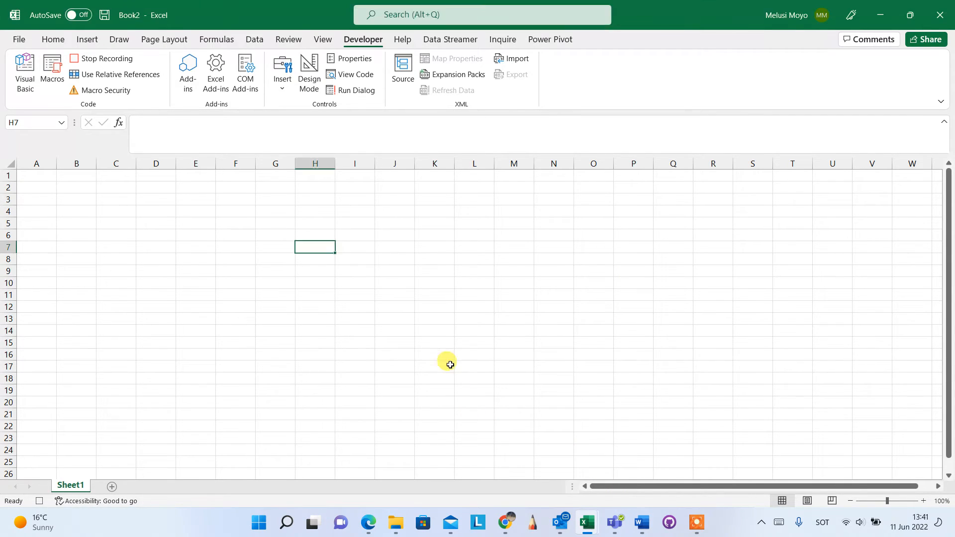
{"action": "left_click", "coordinate": [99, 59]}
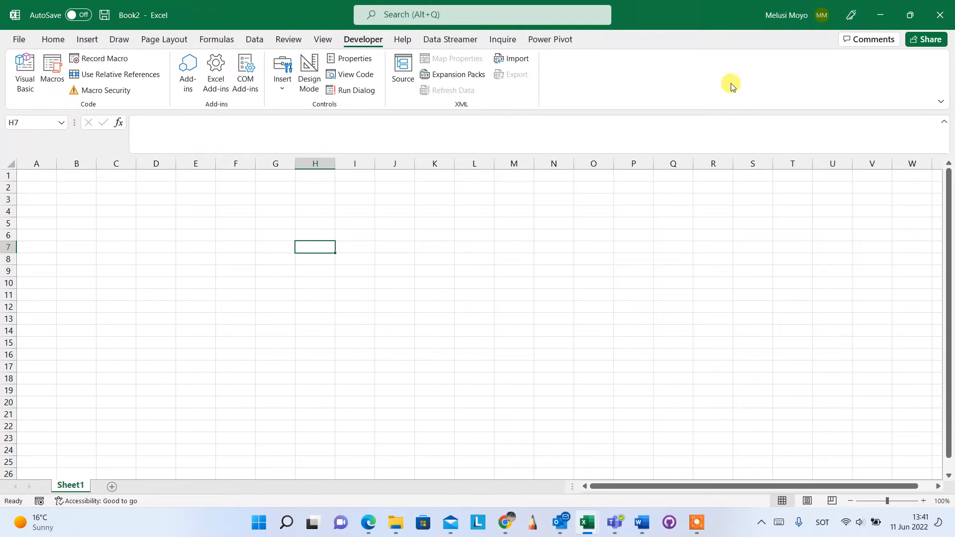
Step: Start recording a macro named deactivate_Solver, stored in the Personal Macro Workbook, replacing the existing macro of that name
{"action": "left_click", "coordinate": [254, 40]}
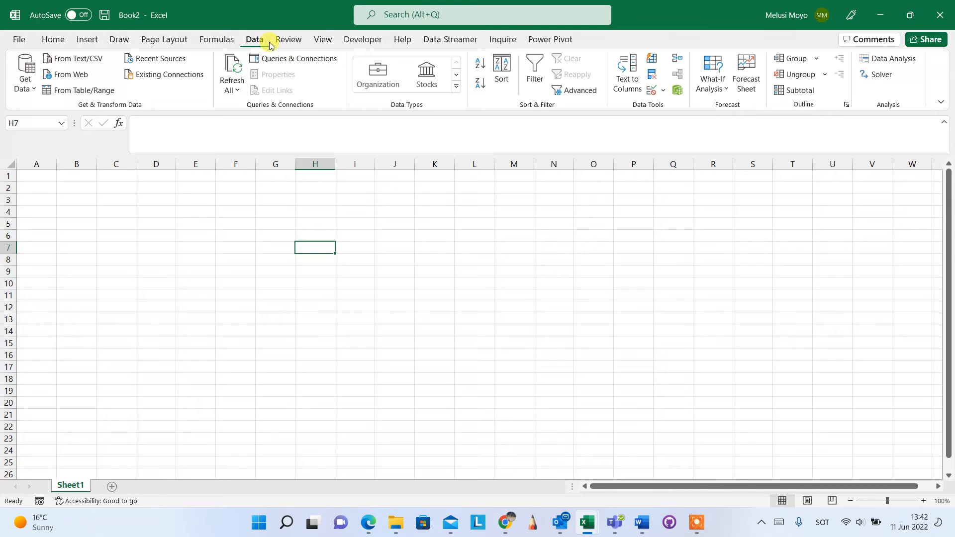
{"action": "left_click", "coordinate": [362, 42]}
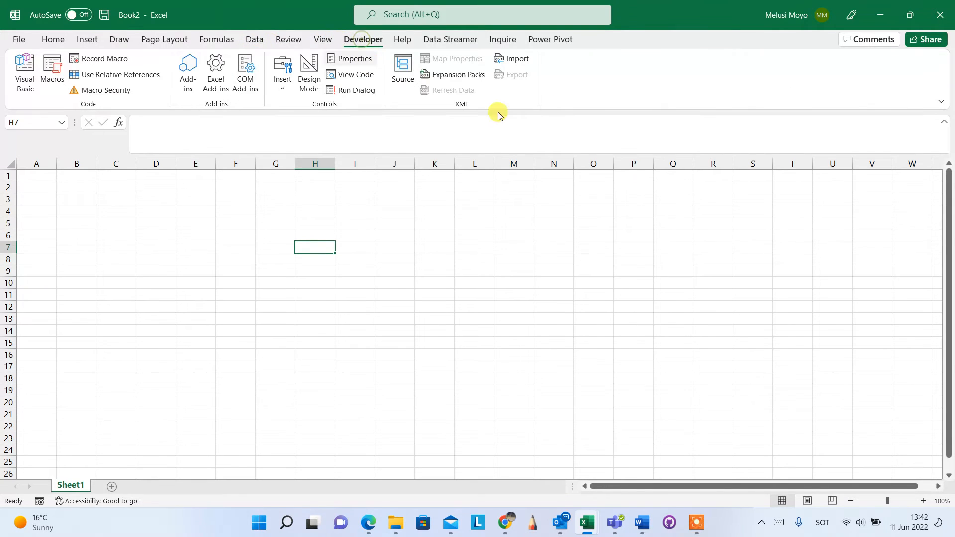
{"action": "left_click", "coordinate": [103, 61]}
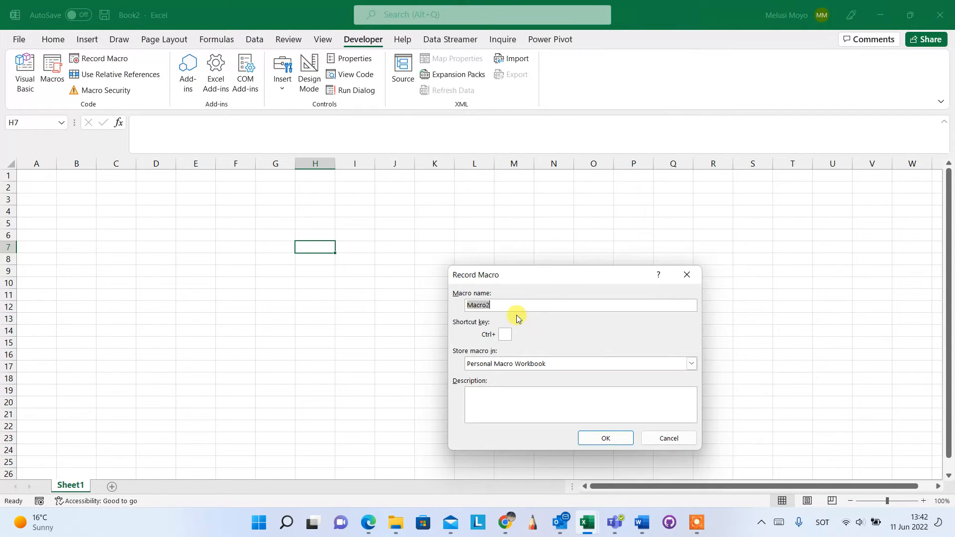
{"action": "type", "text": "deactivate_Solve"}
{"action": "left_click", "coordinate": [629, 440]}
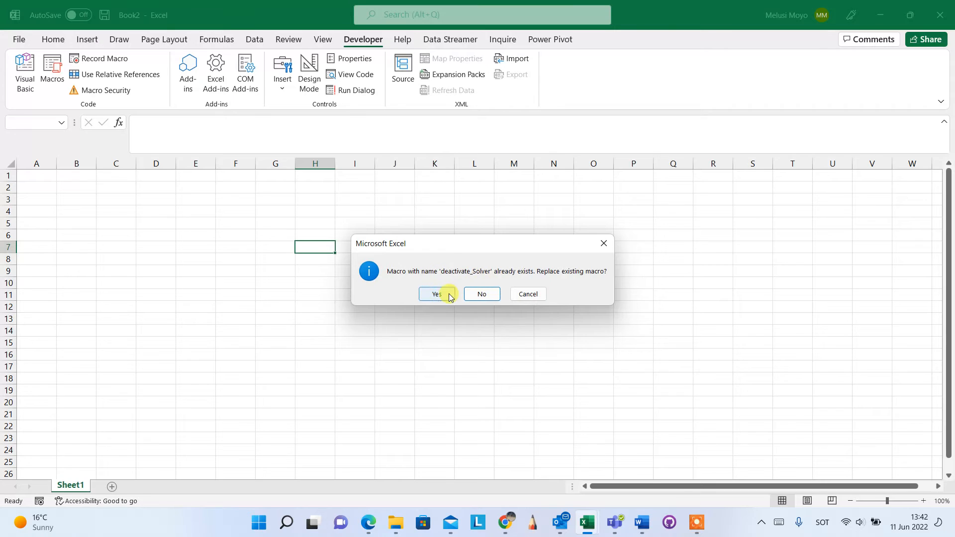
{"action": "left_click", "coordinate": [426, 299]}
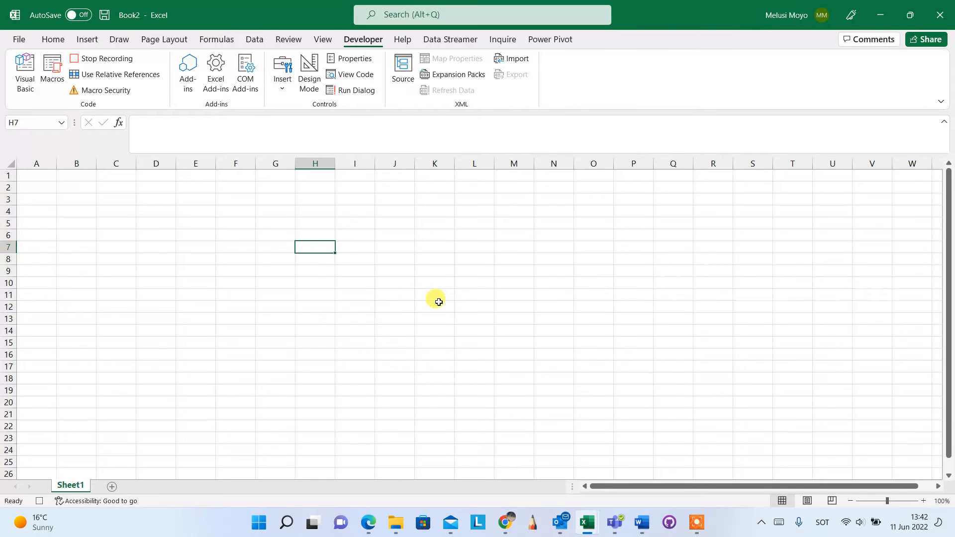
Step: Disable the Solver Add-in in the Excel add-ins as the macro's recorded action, and stop the recording
{"action": "left_click", "coordinate": [20, 40]}
{"action": "left_click", "coordinate": [34, 482]}
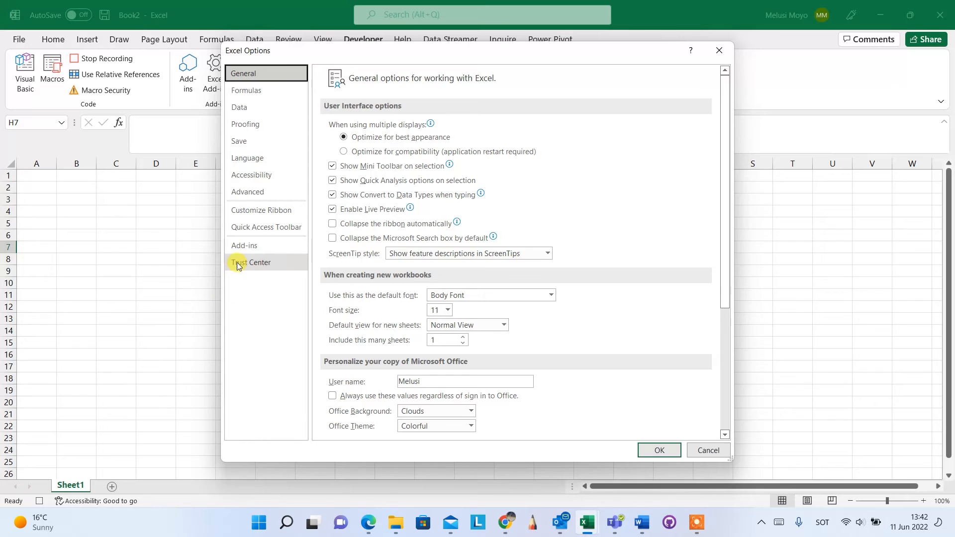
{"action": "left_click", "coordinate": [258, 250]}
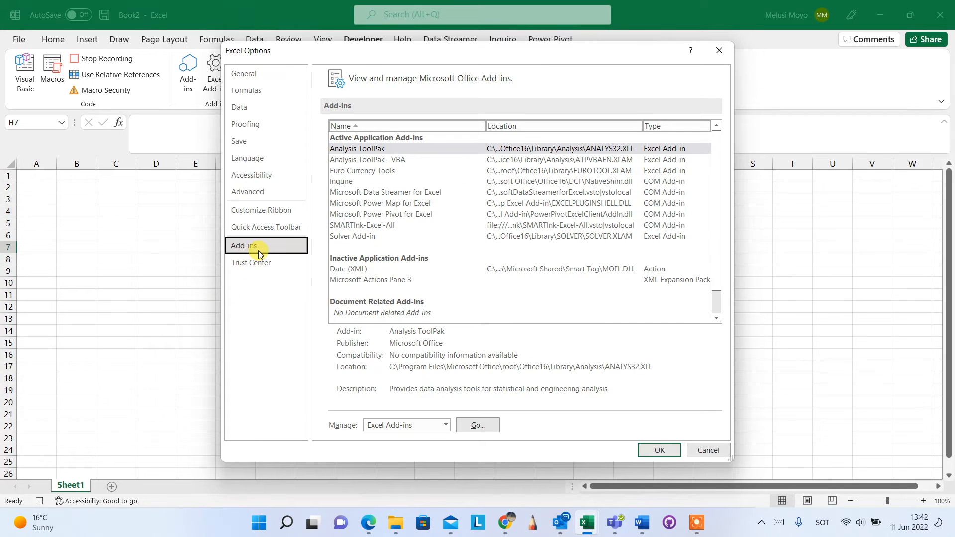
{"action": "left_click", "coordinate": [478, 426]}
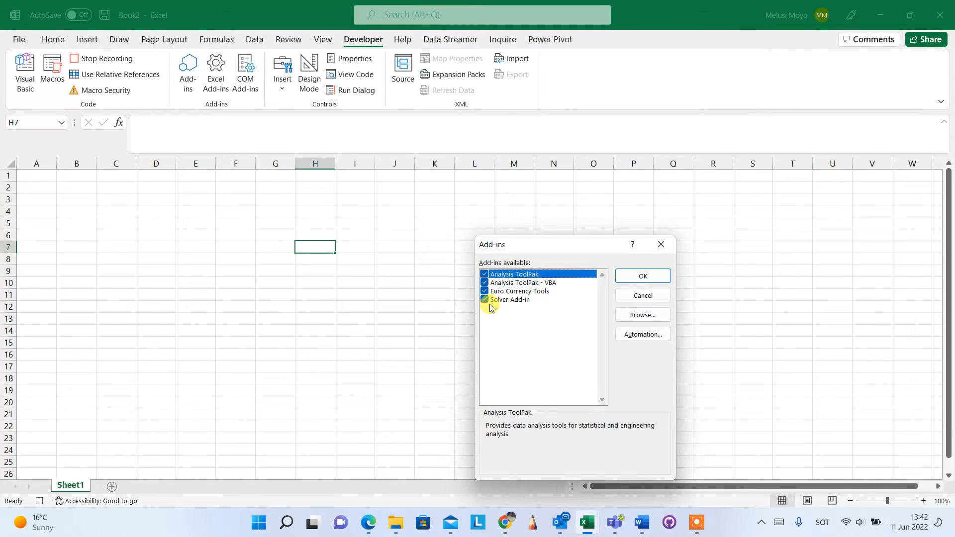
{"action": "left_click", "coordinate": [485, 299]}
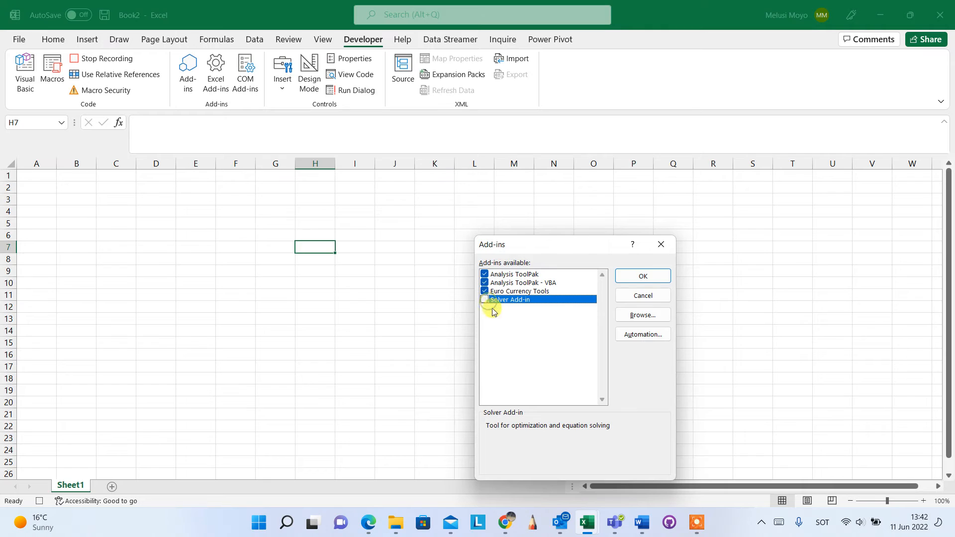
{"action": "left_click", "coordinate": [658, 276]}
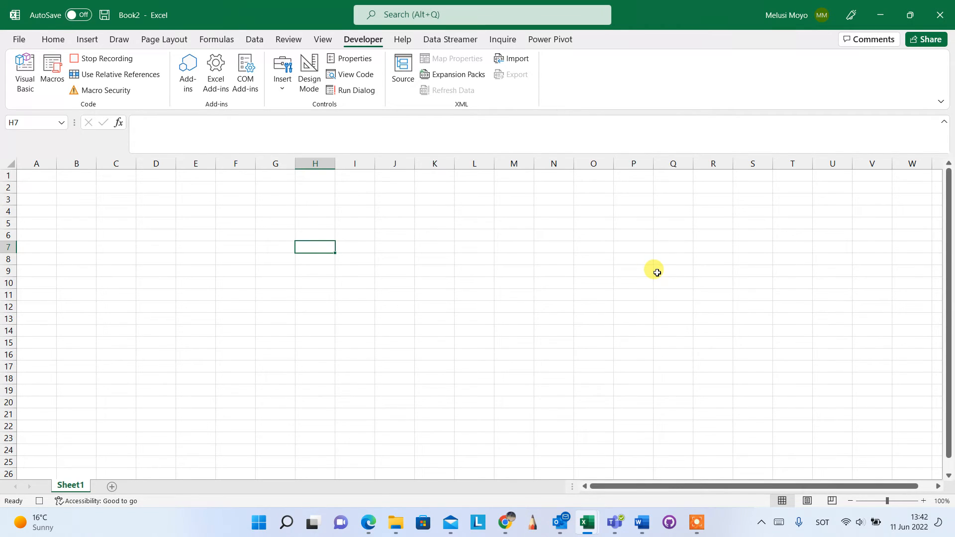
{"action": "left_click", "coordinate": [109, 60]}
{"action": "left_click", "coordinate": [336, 309]}
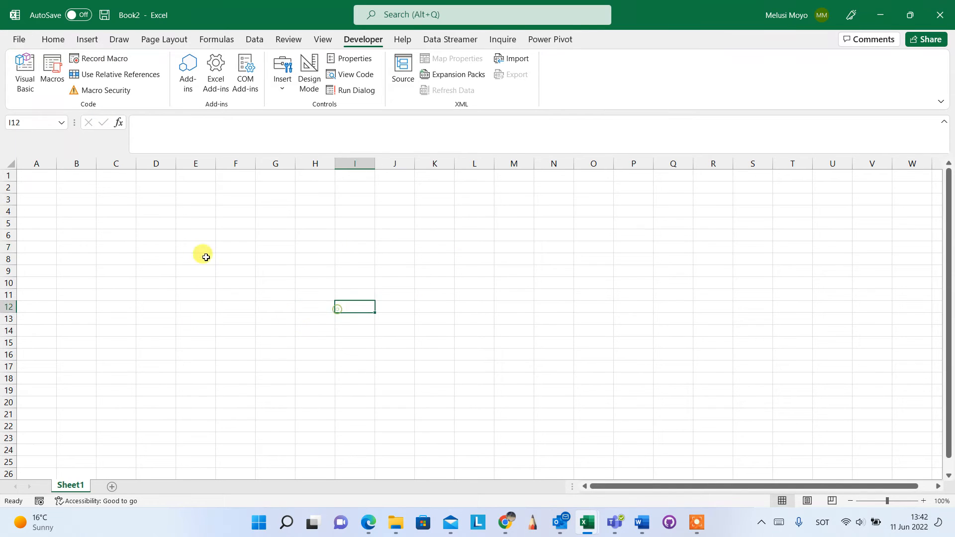
{"action": "left_click", "coordinate": [204, 250]}
{"action": "left_click_drag", "start_coordinate": [203, 354], "coordinate": [222, 352]}
{"action": "left_click", "coordinate": [400, 304]}
{"action": "left_click", "coordinate": [204, 239]}
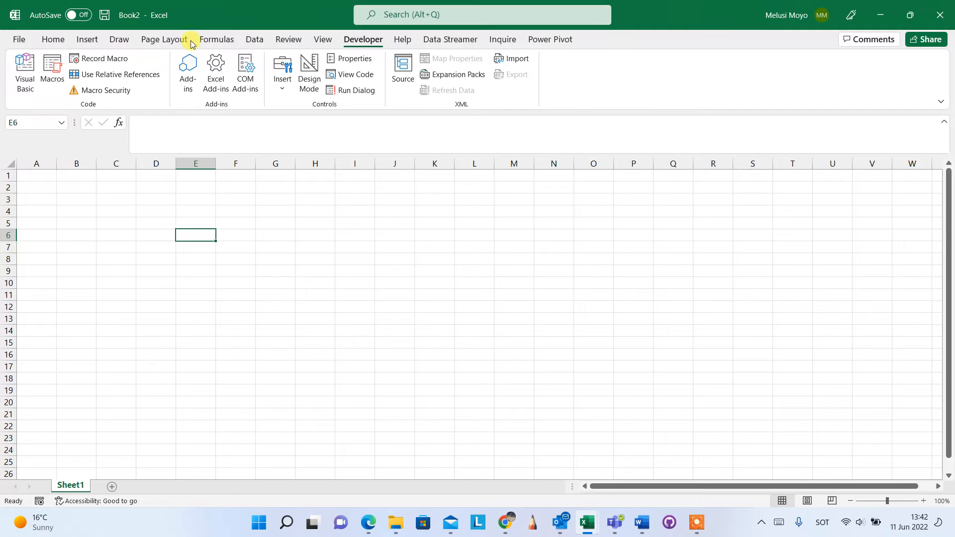
Step: Check whether the Solver command is available among the data analysis commands
{"action": "left_click", "coordinate": [252, 40]}
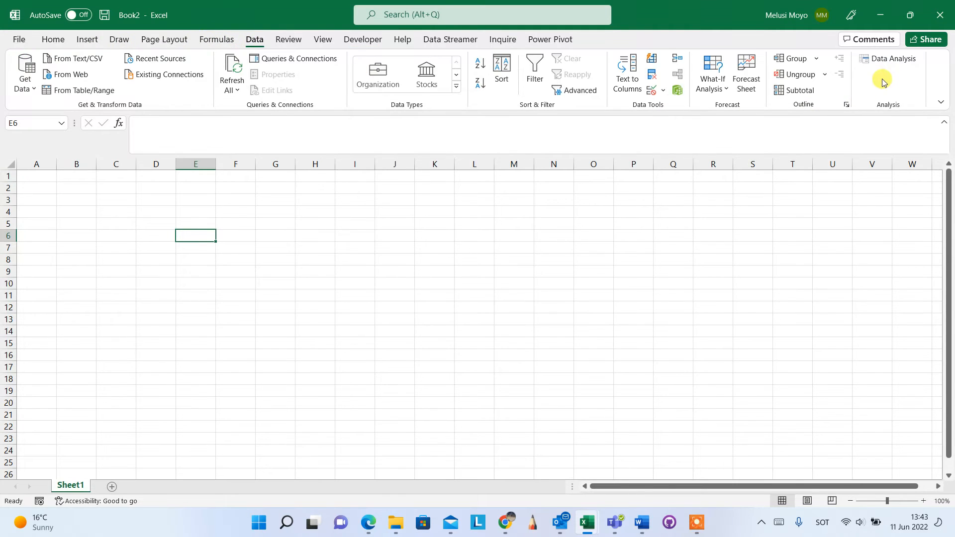
{"action": "left_click", "coordinate": [359, 43]}
{"action": "left_click", "coordinate": [337, 273]}
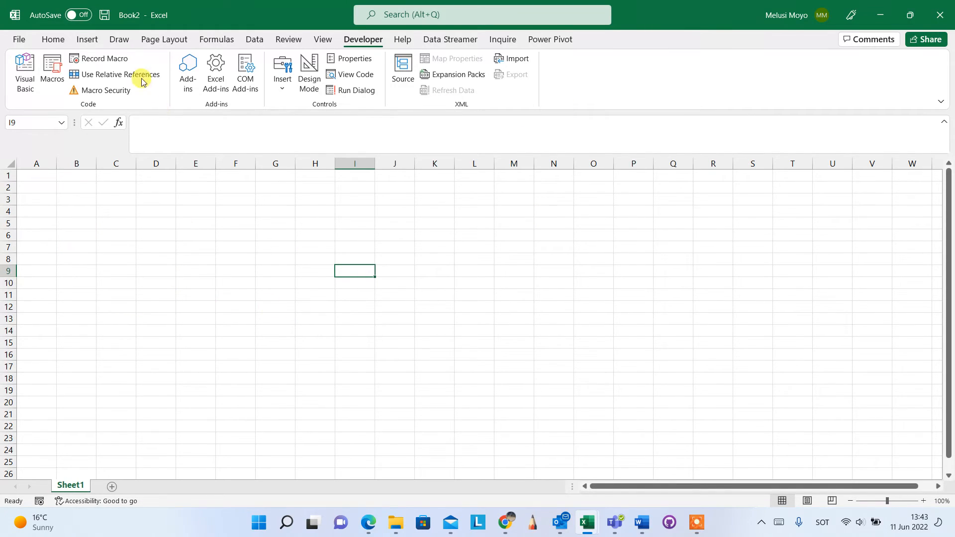
Step: Add a new custom tab with its own group directly after Insert in the ribbon customization
{"action": "left_click", "coordinate": [92, 41]}
{"action": "right_click", "coordinate": [89, 44]}
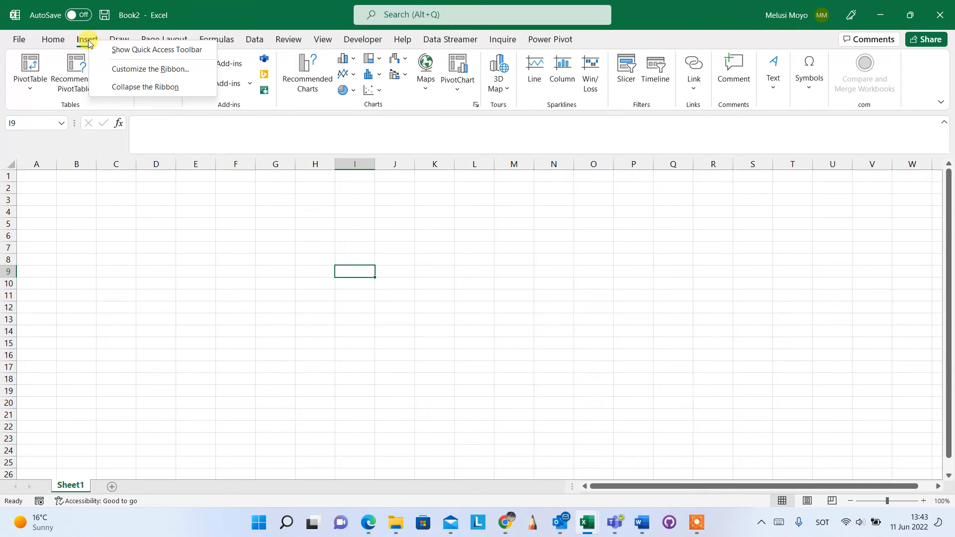
{"action": "left_click", "coordinate": [123, 71]}
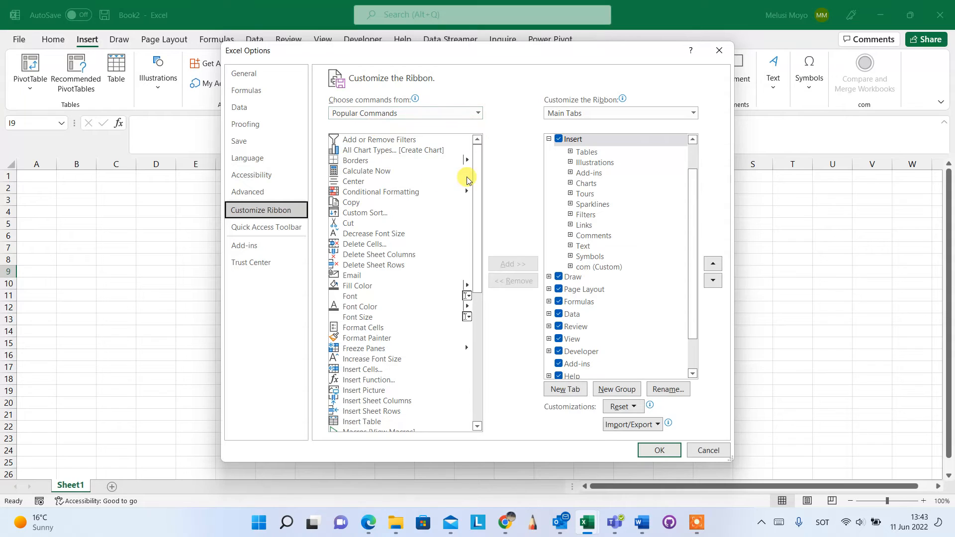
{"action": "left_click", "coordinate": [570, 391]}
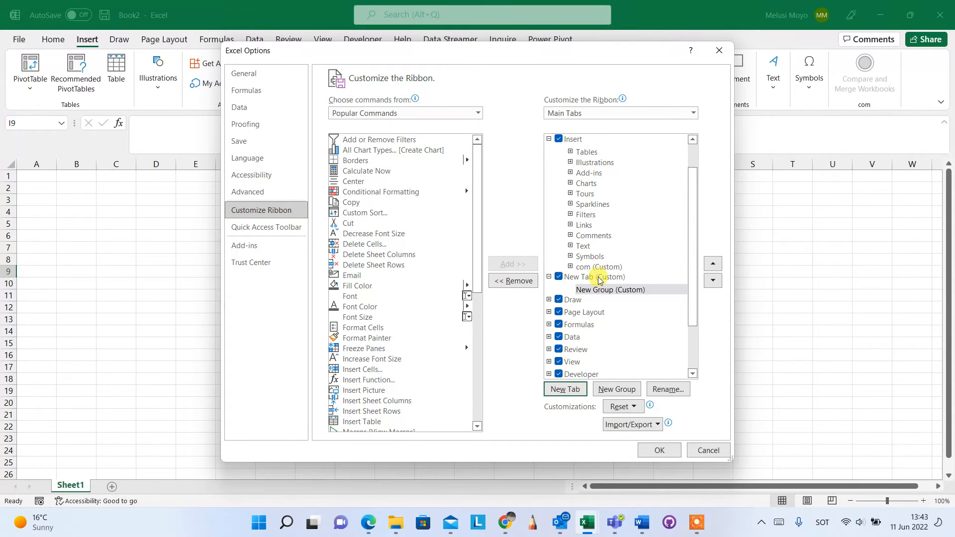
Step: Rename the new custom ribbon tab as ToolsBox
{"action": "left_click", "coordinate": [591, 280]}
{"action": "right_click", "coordinate": [591, 281]}
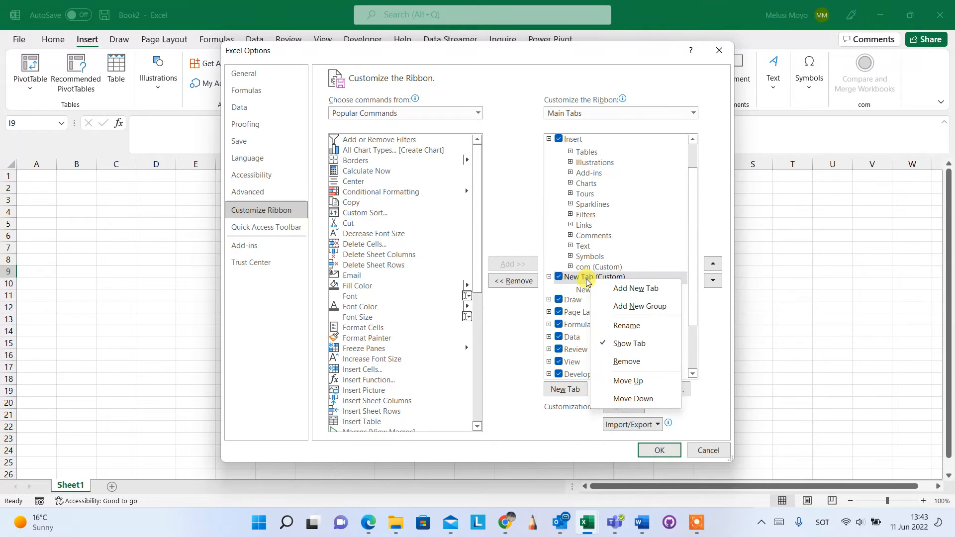
{"action": "left_click", "coordinate": [627, 326]}
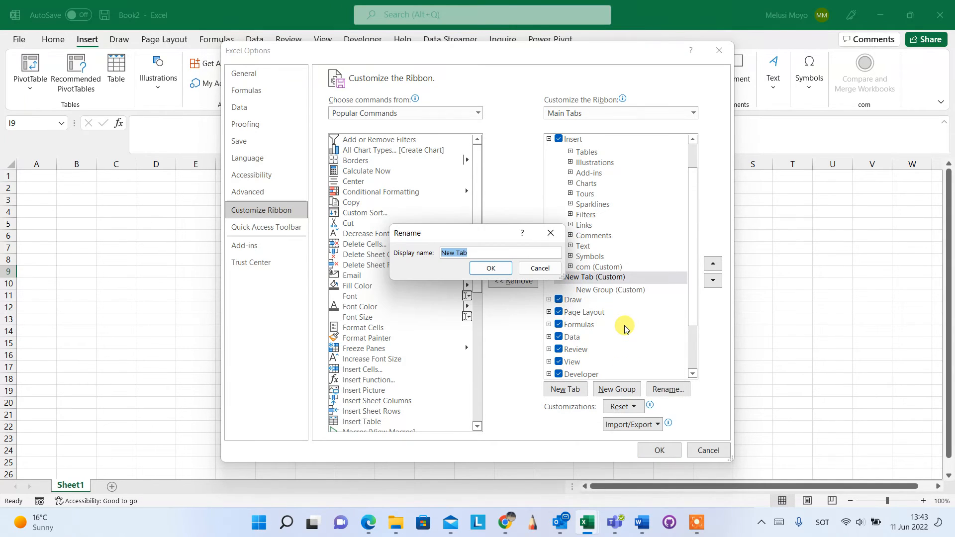
{"action": "type", "text": "Tool"}
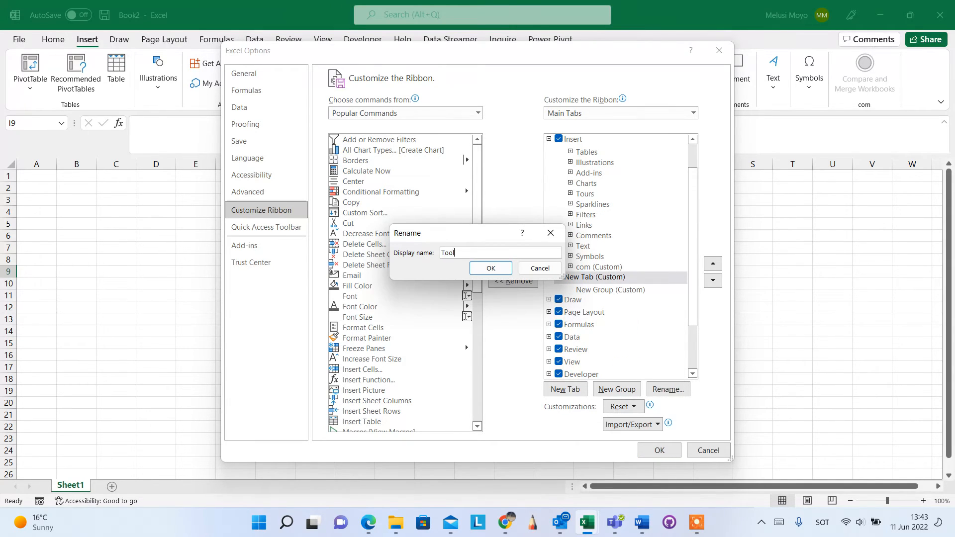
{"action": "type", "text": "sBox"}
{"action": "left_click", "coordinate": [503, 267]}
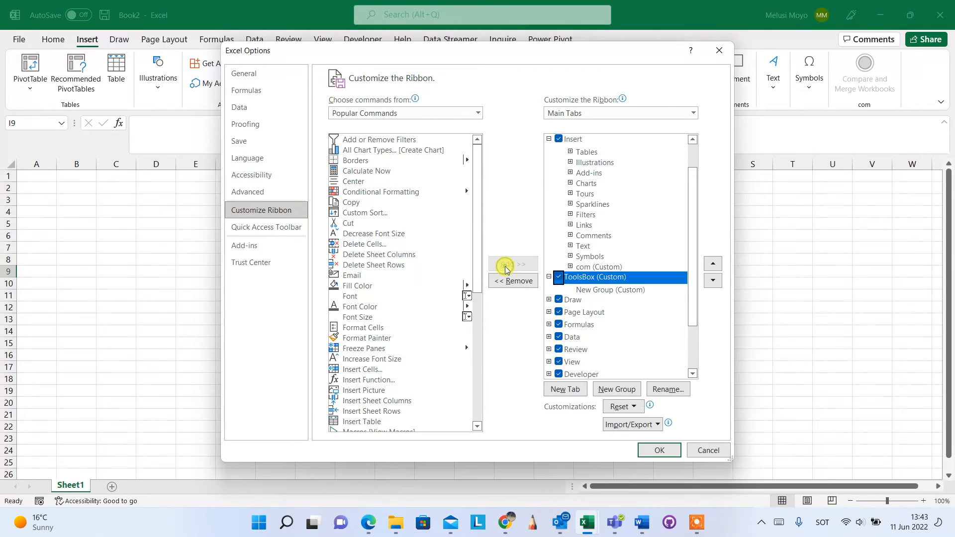
Step: Rename the new group in the ToolsBox tab as Mac and give it the red shield symbol
{"action": "left_click", "coordinate": [613, 290]}
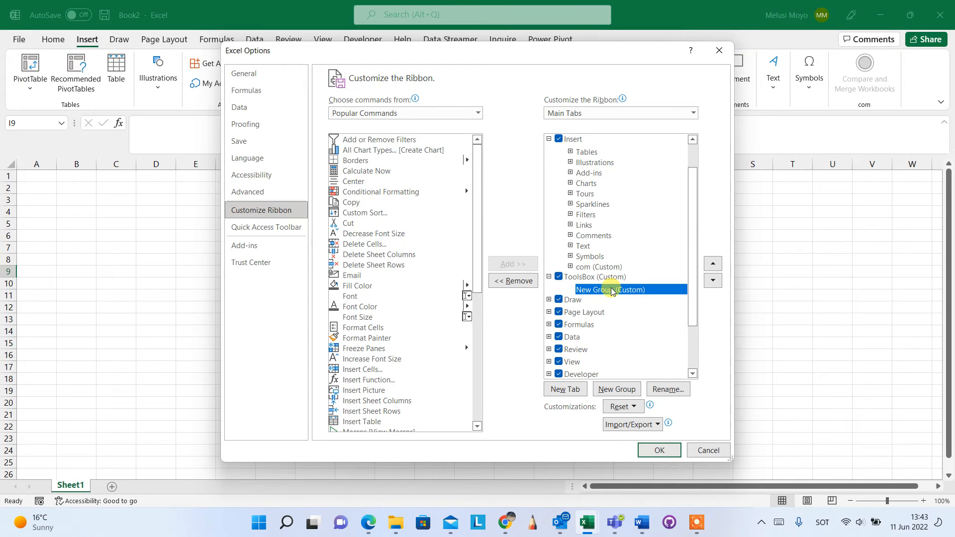
{"action": "right_click", "coordinate": [612, 290]}
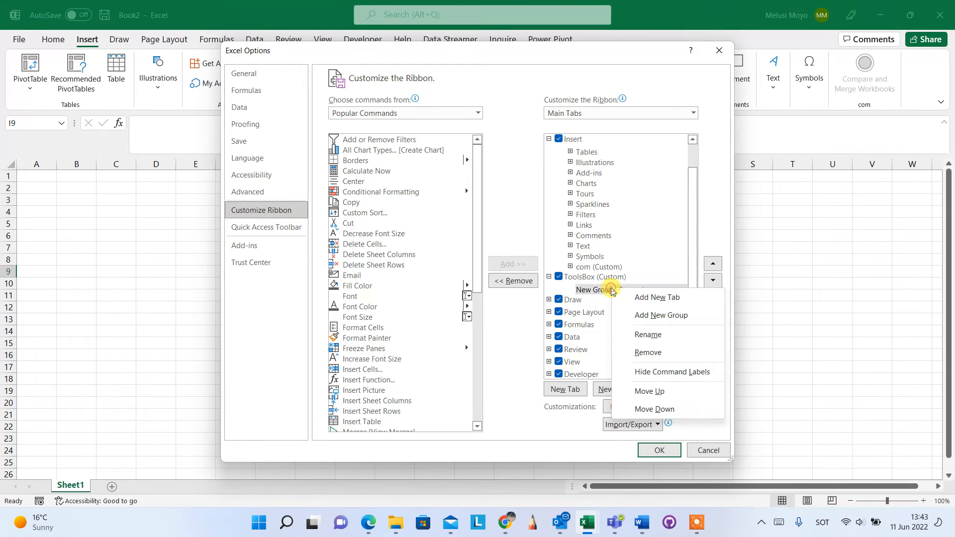
{"action": "left_click", "coordinate": [654, 335]}
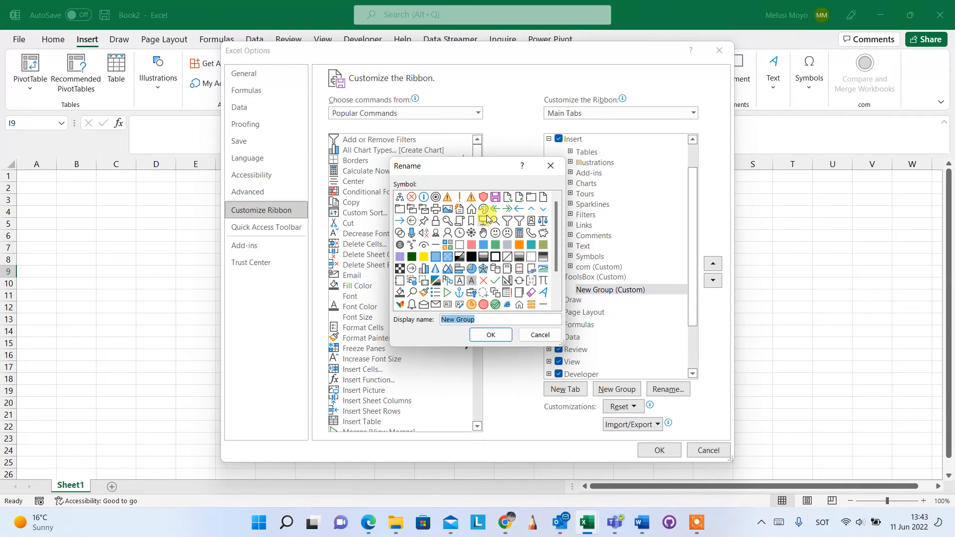
{"action": "left_click", "coordinate": [484, 199]}
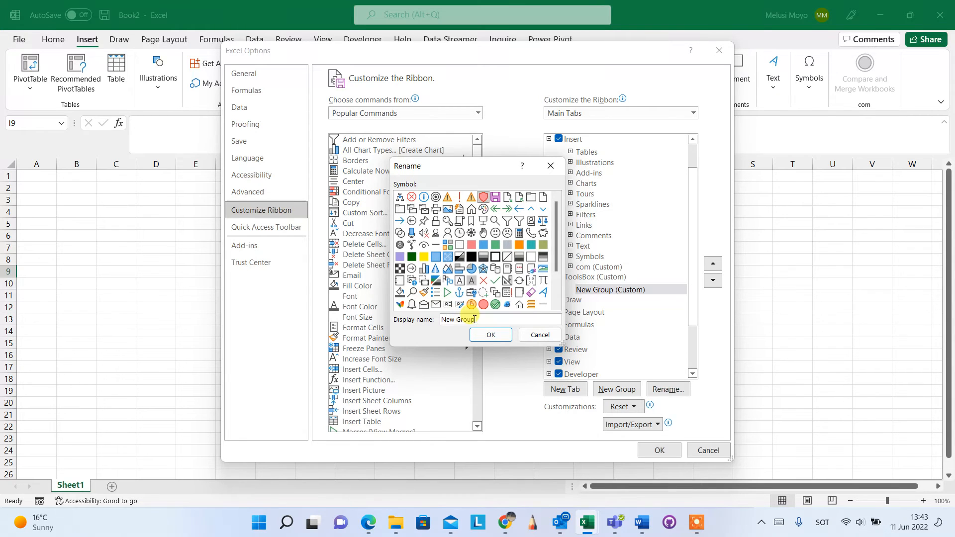
{"action": "left_click_drag", "start_coordinate": [477, 319], "coordinate": [441, 319]}
{"action": "key", "text": "BackSpace"}
{"action": "type", "text": "Mac"}
{"action": "left_click", "coordinate": [492, 335]}
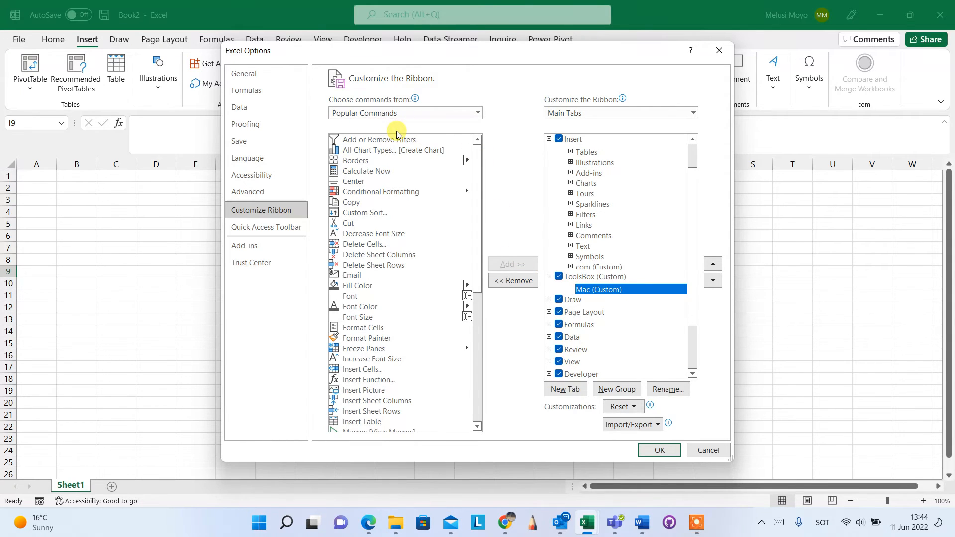
Step: Add the personal workbook macros add_solver and deactivate_Solver to the Mac group of the ToolsBox tab
{"action": "left_click", "coordinate": [478, 113]}
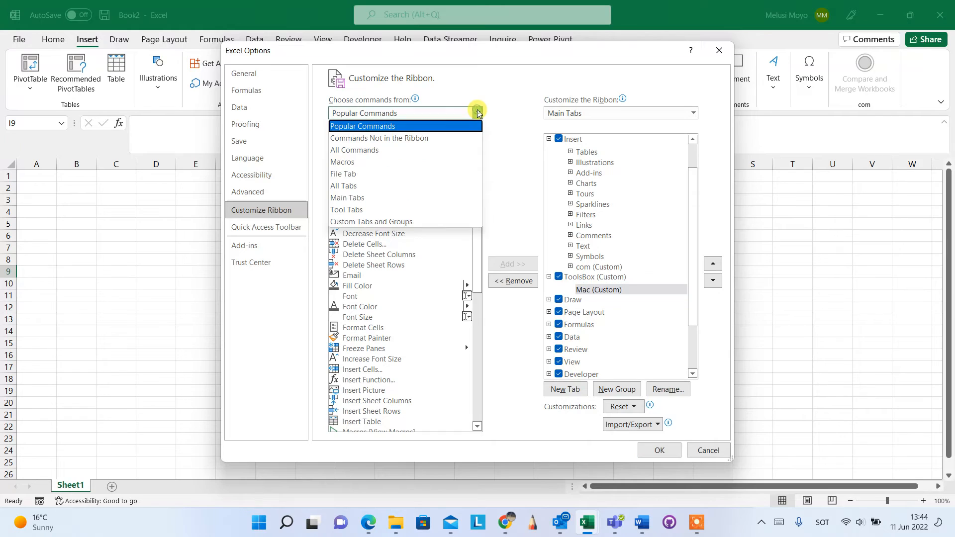
{"action": "left_click", "coordinate": [355, 163]}
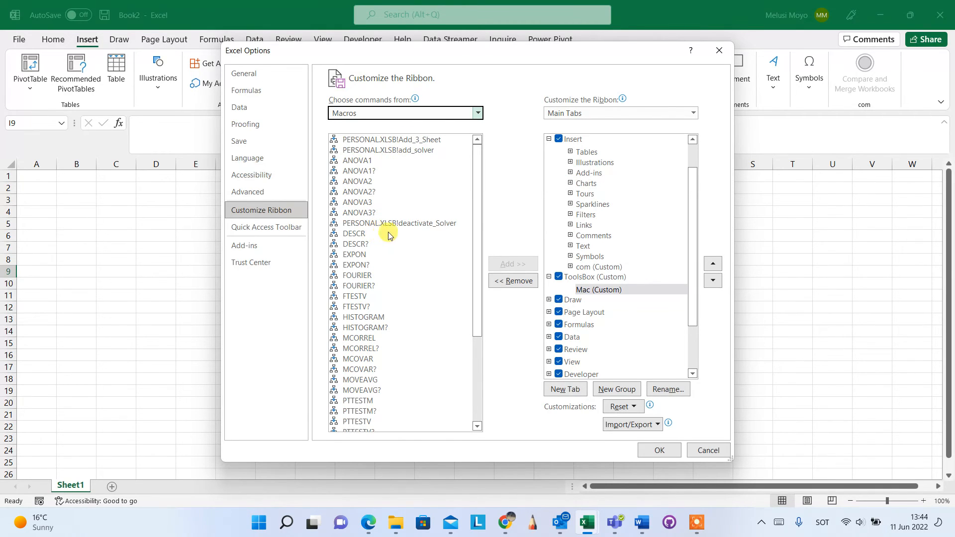
{"action": "left_click", "coordinate": [410, 151]}
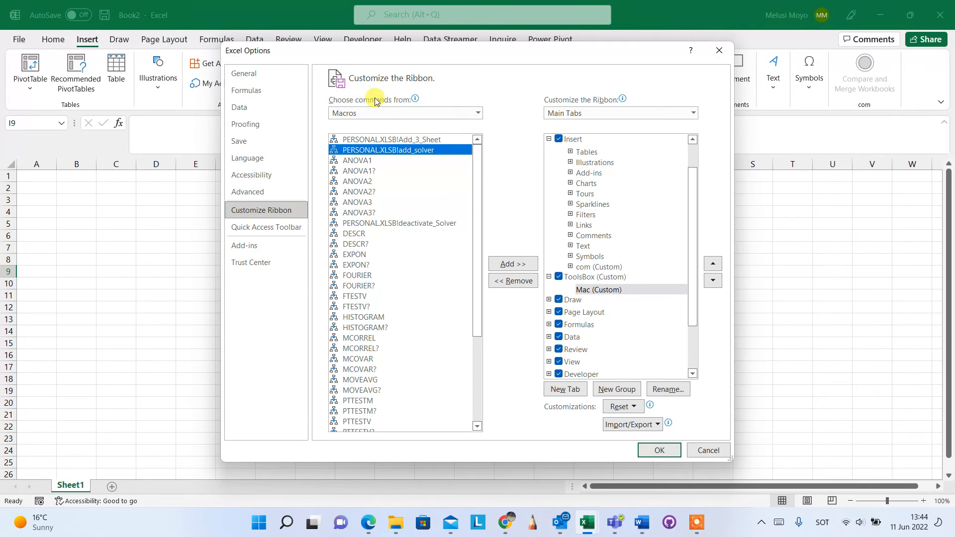
{"action": "left_click", "coordinate": [477, 113]}
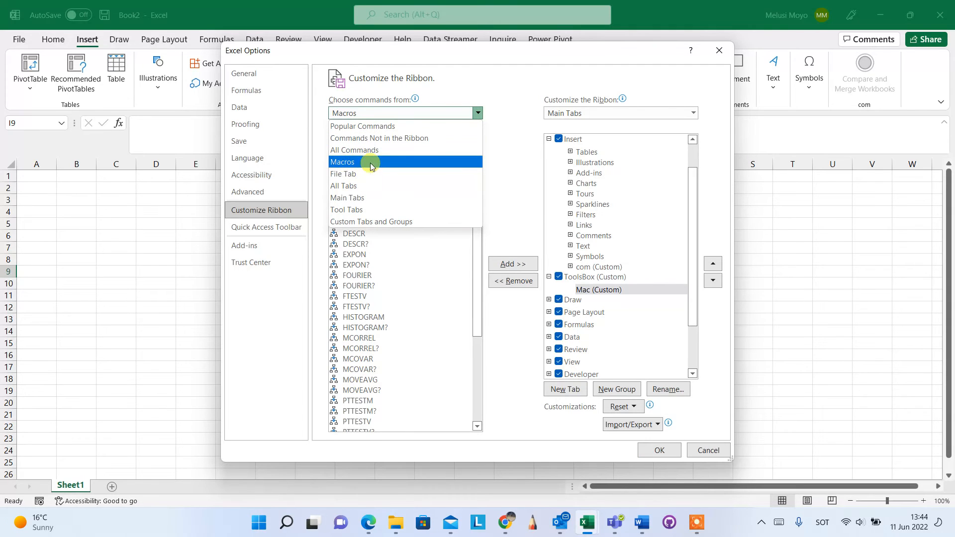
{"action": "left_click", "coordinate": [350, 163]}
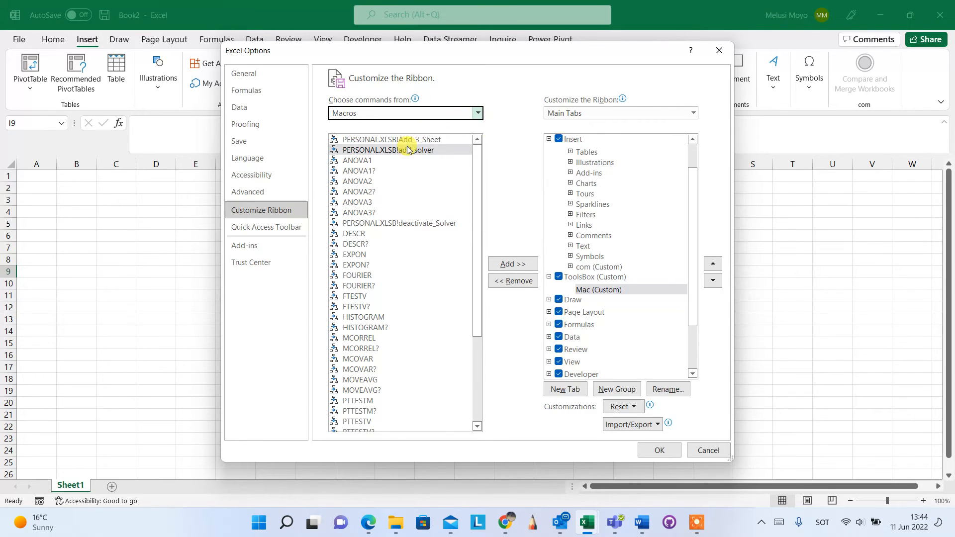
{"action": "left_click", "coordinate": [512, 266]}
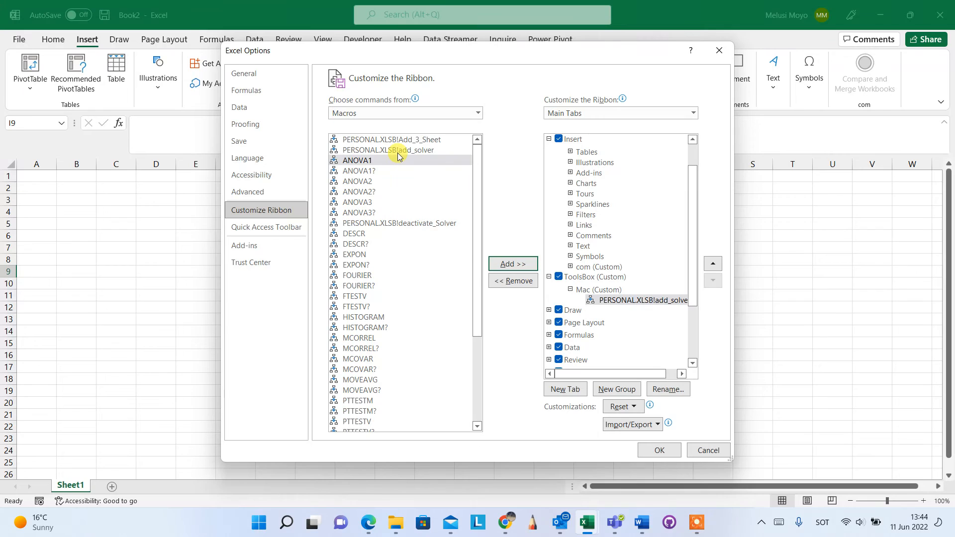
{"action": "left_click", "coordinate": [408, 229]}
{"action": "left_click", "coordinate": [504, 264]}
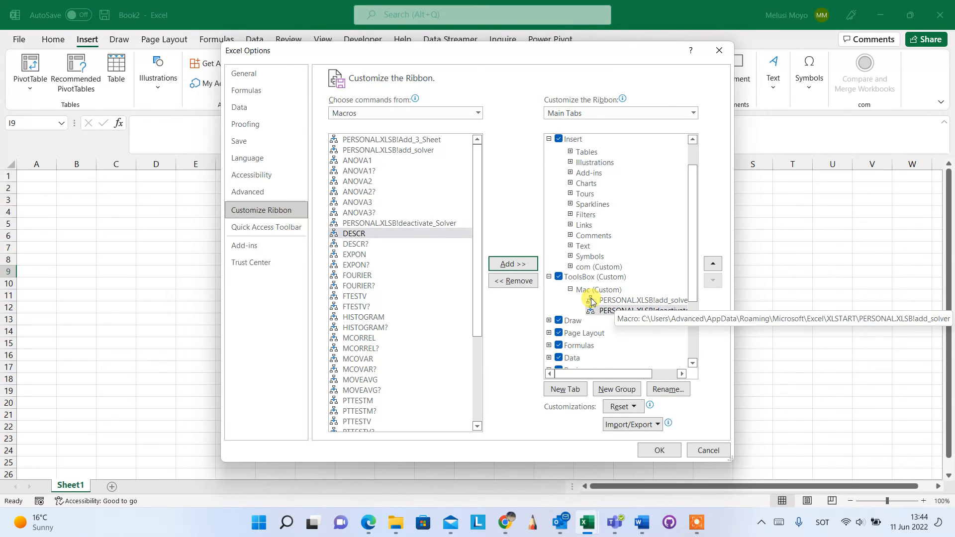
Step: Rename the add_solver macro entry in the Mac group as Add_Solver and give it the green check mark symbol
{"action": "left_click", "coordinate": [626, 303]}
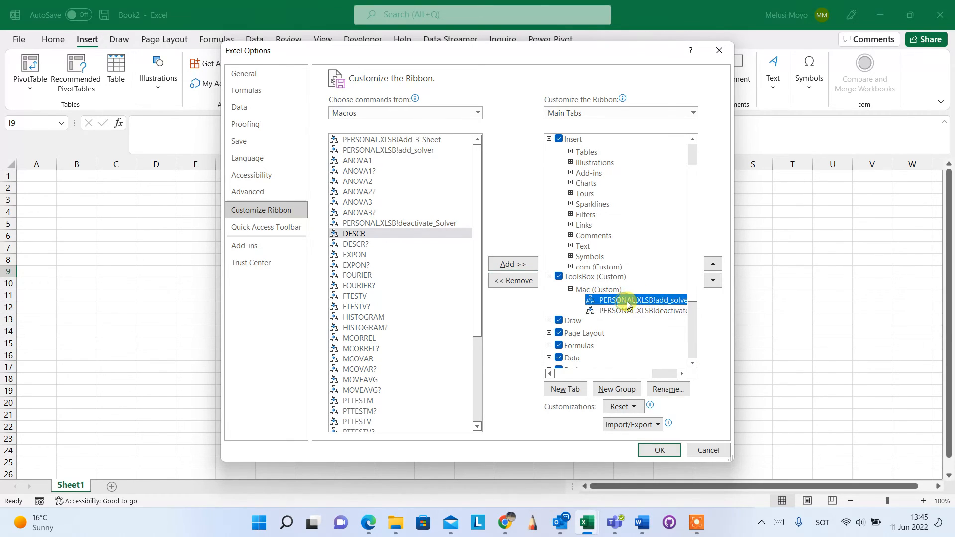
{"action": "left_click", "coordinate": [669, 389]}
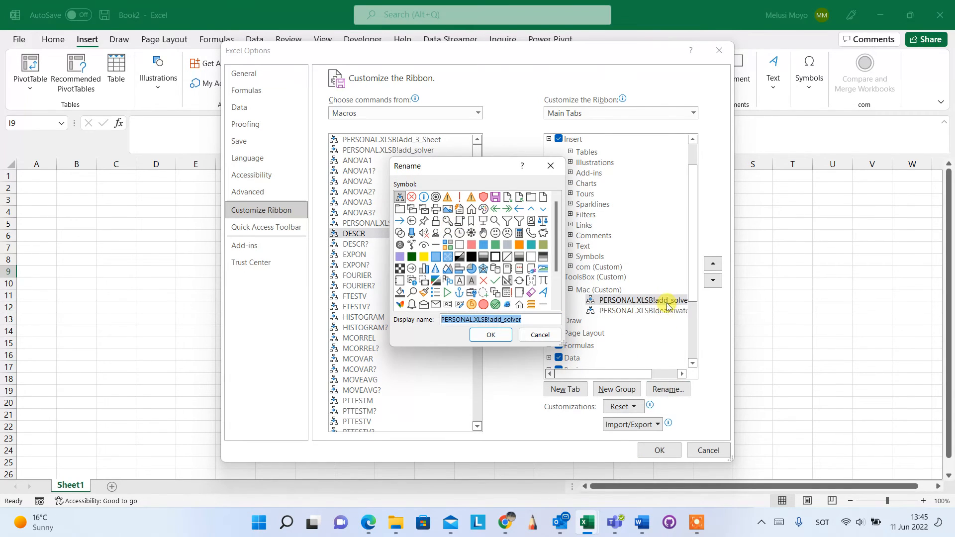
{"action": "left_click", "coordinate": [495, 280]}
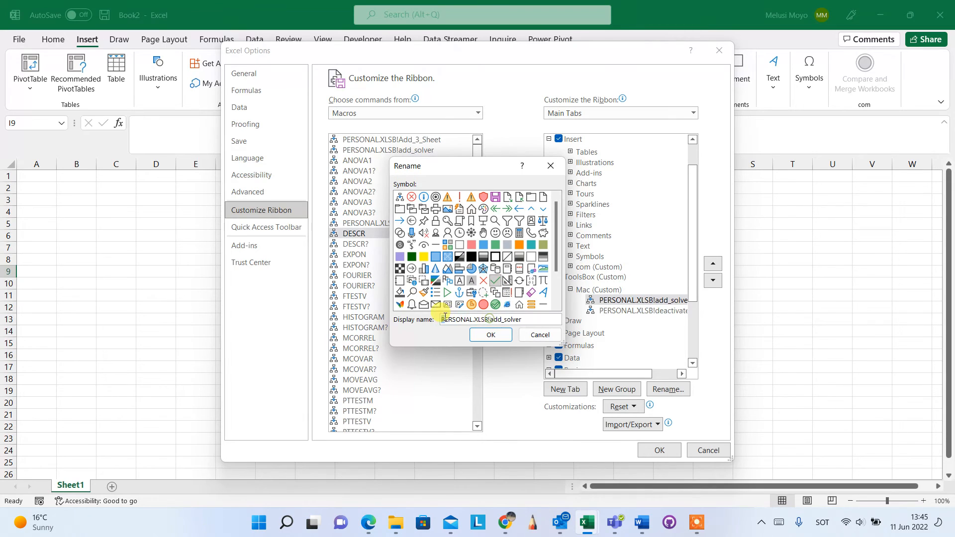
{"action": "left_click_drag", "start_coordinate": [441, 319], "coordinate": [505, 318]}
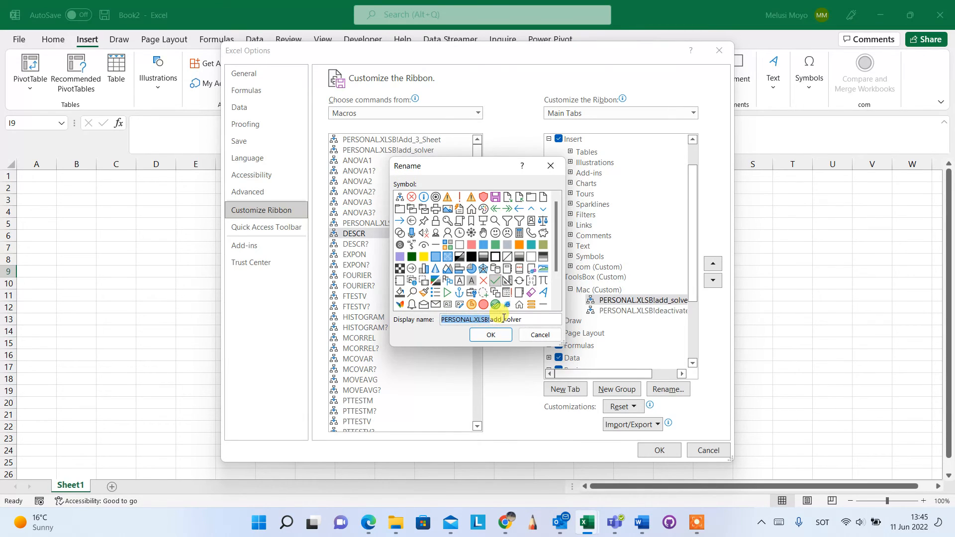
{"action": "key", "text": "BackSpace"}
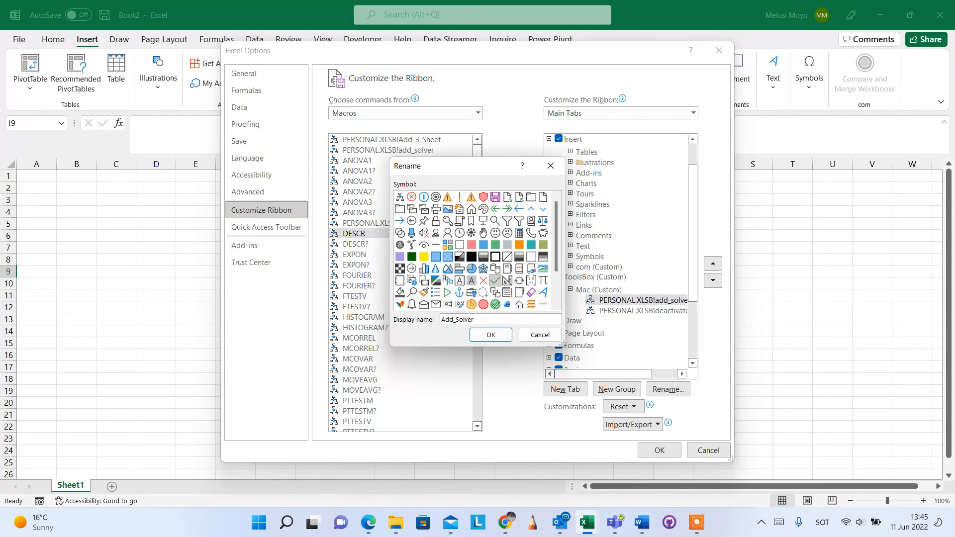
{"action": "left_click", "coordinate": [479, 333]}
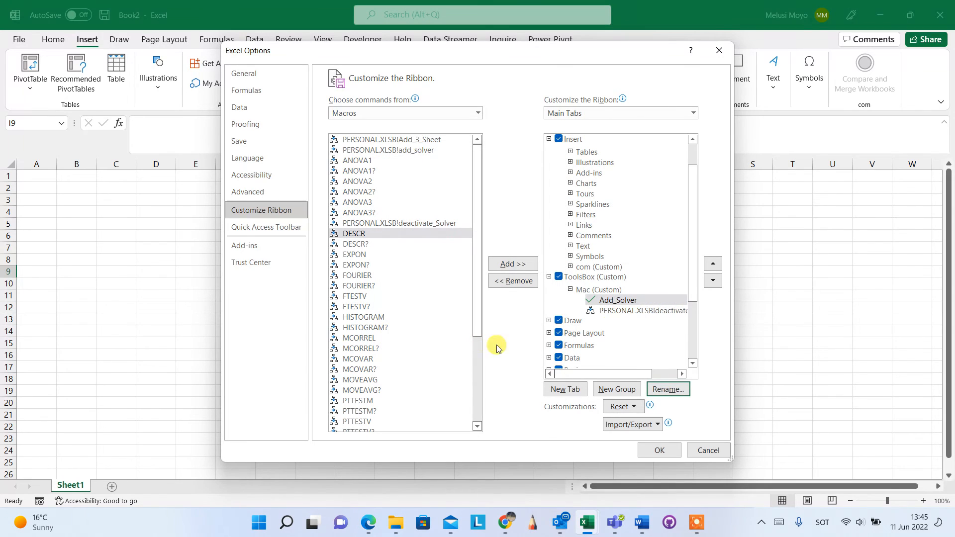
Step: Rename the deactivate_Solver macro entry as Deactivate_Solver with the red X symbol and apply the ribbon customization
{"action": "left_click", "coordinate": [642, 315]}
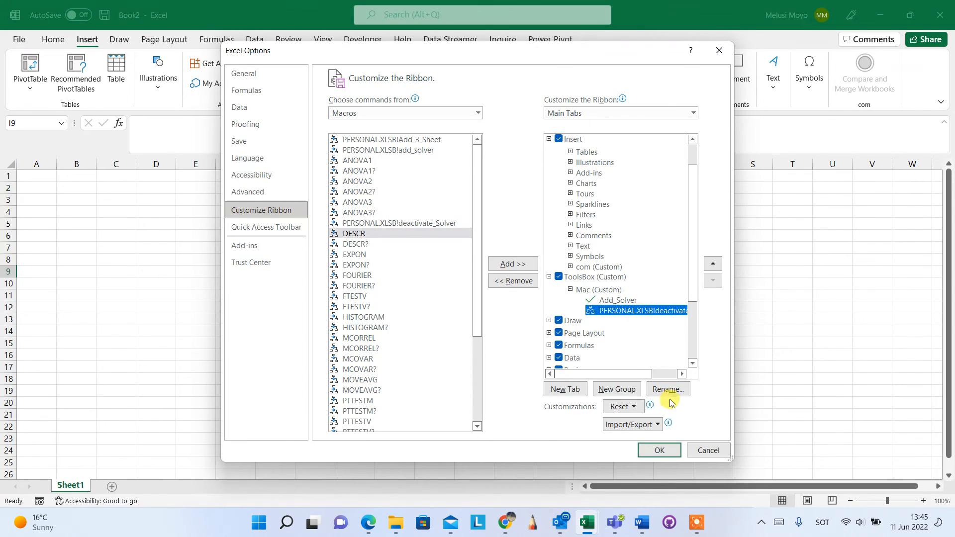
{"action": "left_click", "coordinate": [668, 390]}
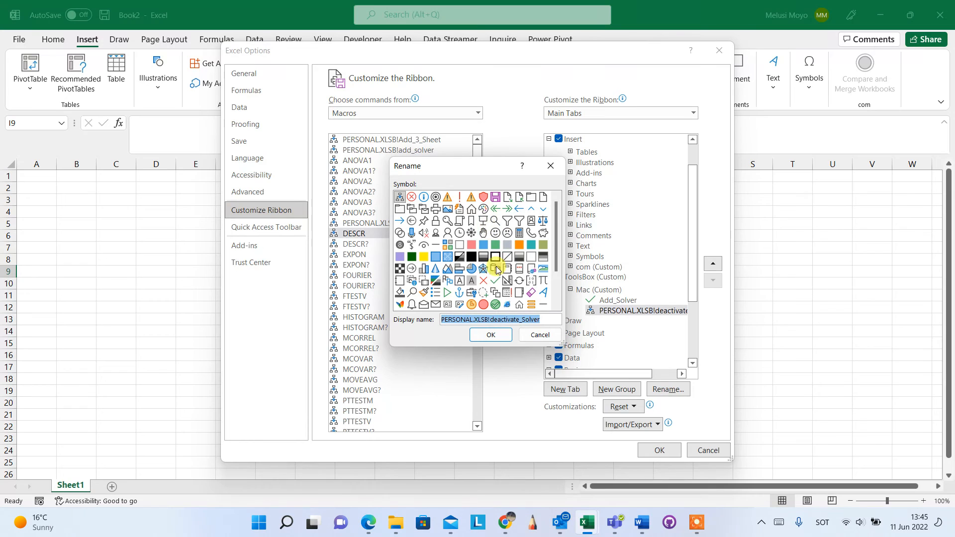
{"action": "left_click", "coordinate": [485, 281]}
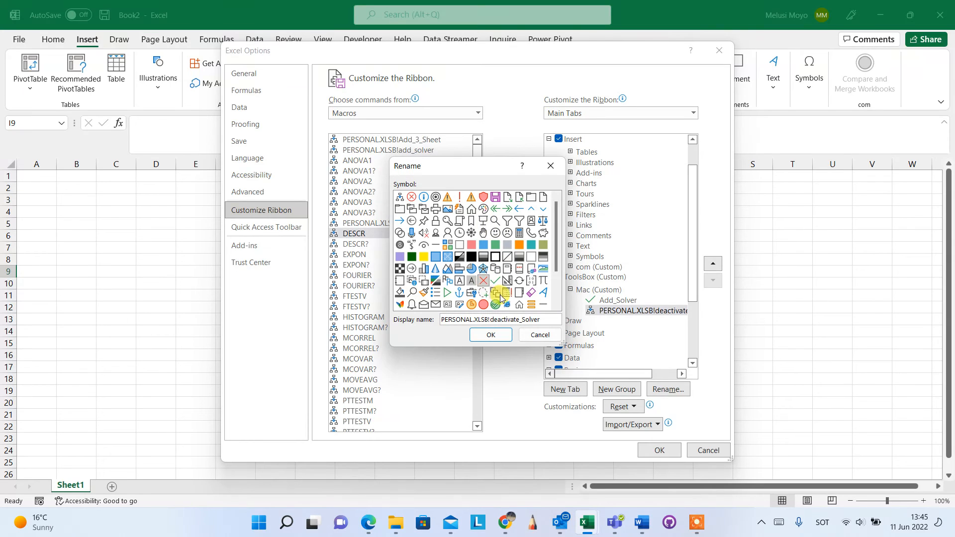
{"action": "double_click", "coordinate": [493, 320]}
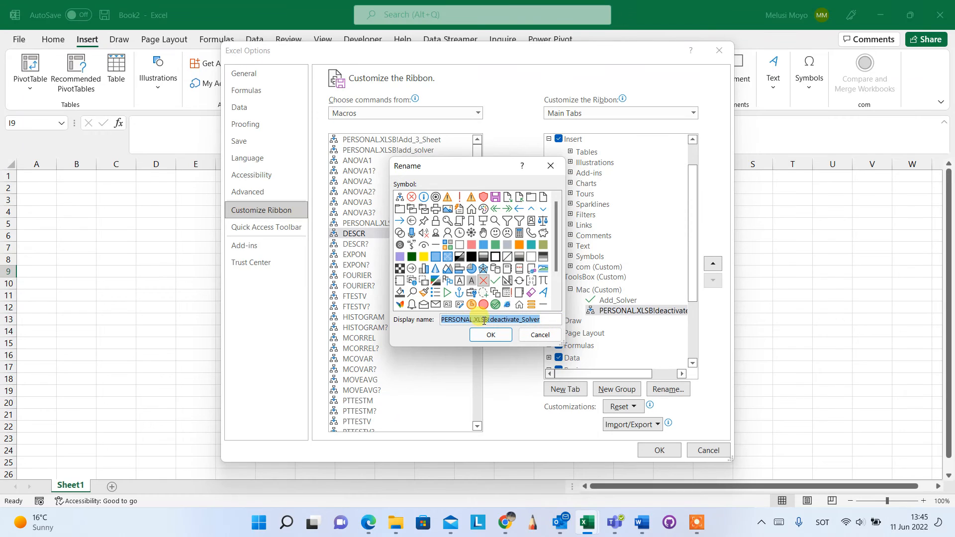
{"action": "left_click", "coordinate": [490, 320]}
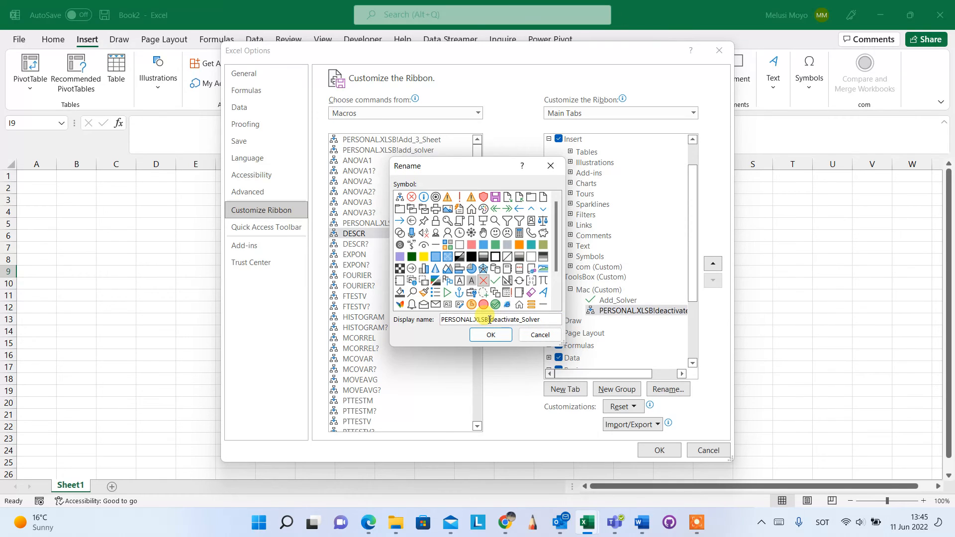
{"action": "key", "text": "BackSpace"}
{"action": "key", "text": "BackSpace"}
{"action": "key", "text": "BackSpace"}
{"action": "key", "text": "BackSpace"}
{"action": "key", "text": "BackSpace"}
{"action": "key", "text": "BackSpace"}
{"action": "key", "text": "BackSpace"}
{"action": "key", "text": "BackSpace"}
{"action": "key", "text": "BackSpace"}
{"action": "key", "text": "BackSpace"}
{"action": "key", "text": "BackSpace"}
{"action": "key", "text": "BackSpace"}
{"action": "key", "text": "BackSpace"}
{"action": "key", "text": "BackSpace"}
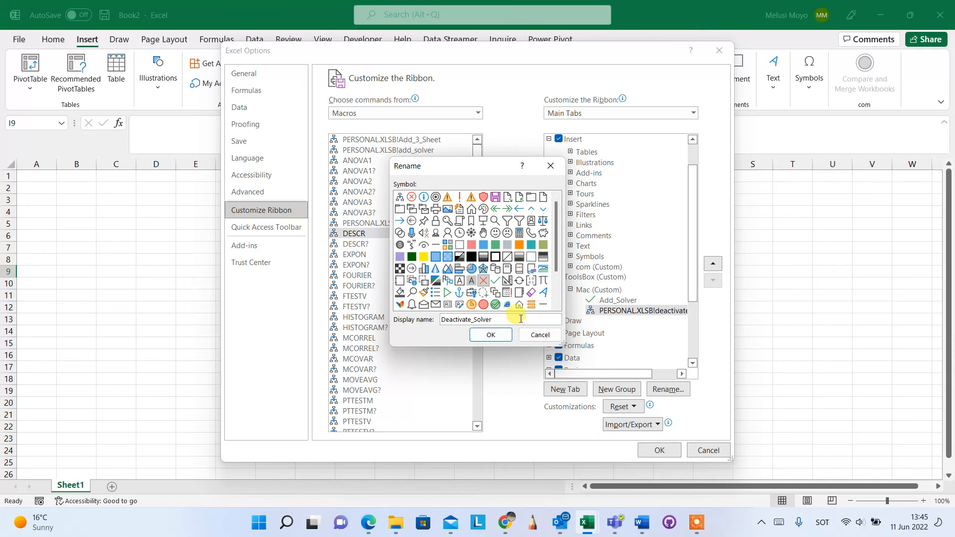
{"action": "left_click", "coordinate": [489, 334]}
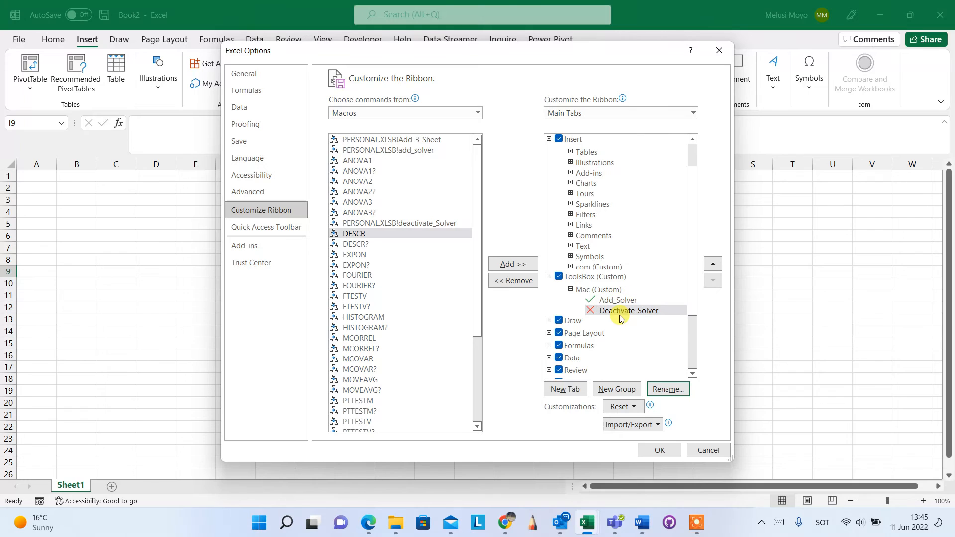
{"action": "left_click", "coordinate": [657, 451]}
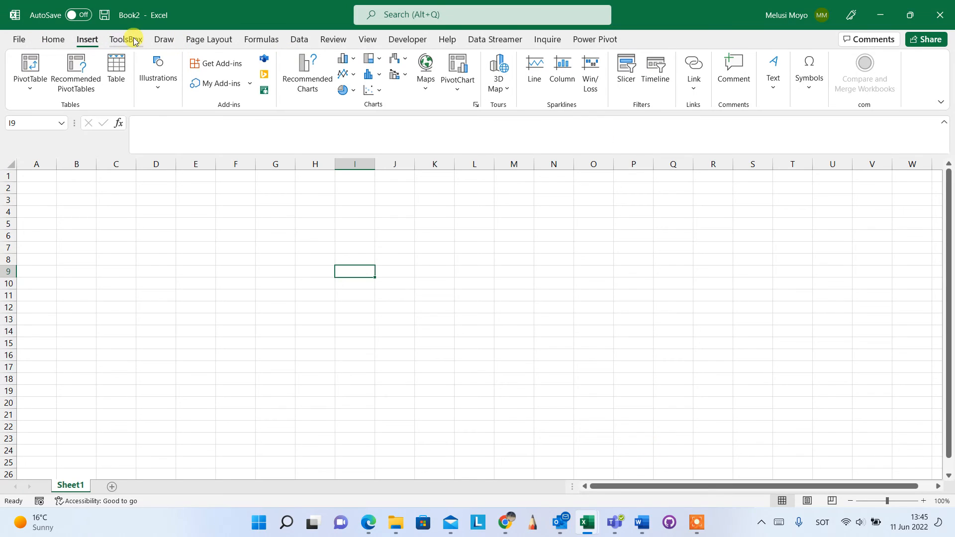
Step: Run the Add_Solver macro from the ToolsBox ribbon and check the Data ribbon's Analysis group for the Solver command
{"action": "left_click", "coordinate": [134, 43]}
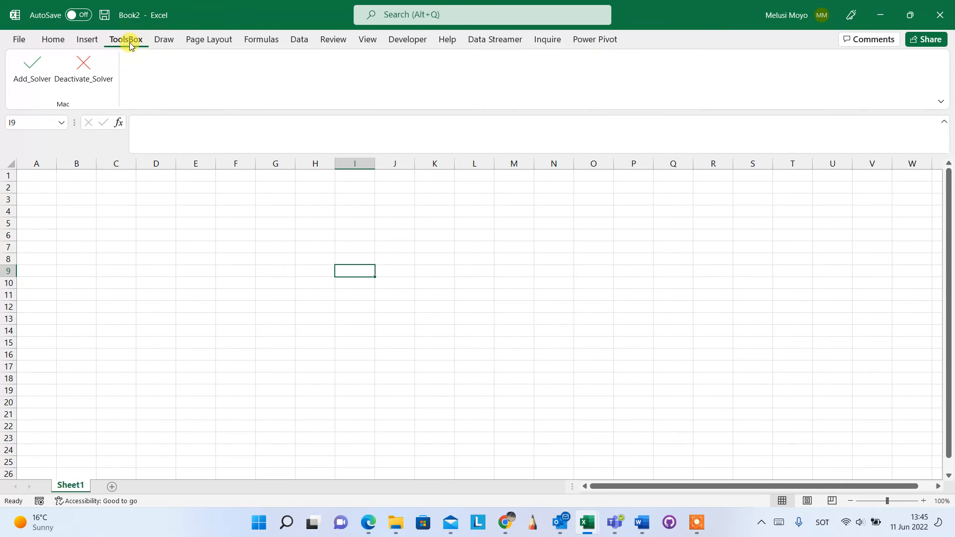
{"action": "left_click", "coordinate": [298, 42]}
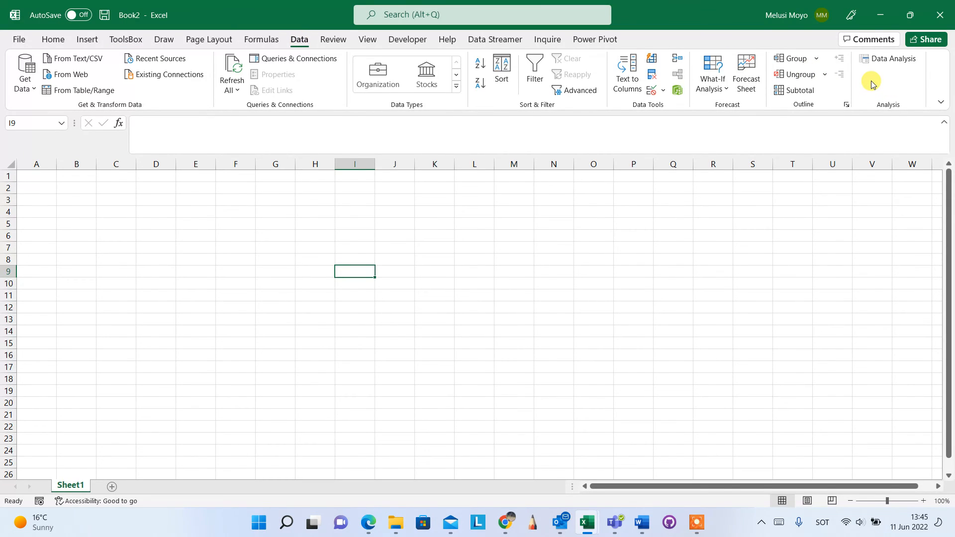
{"action": "left_click", "coordinate": [126, 40]}
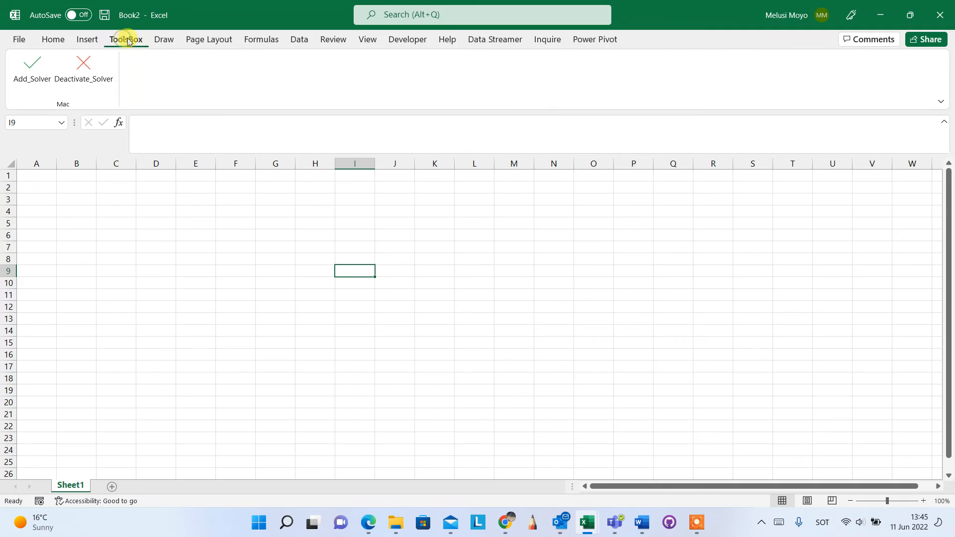
{"action": "left_click", "coordinate": [38, 76]}
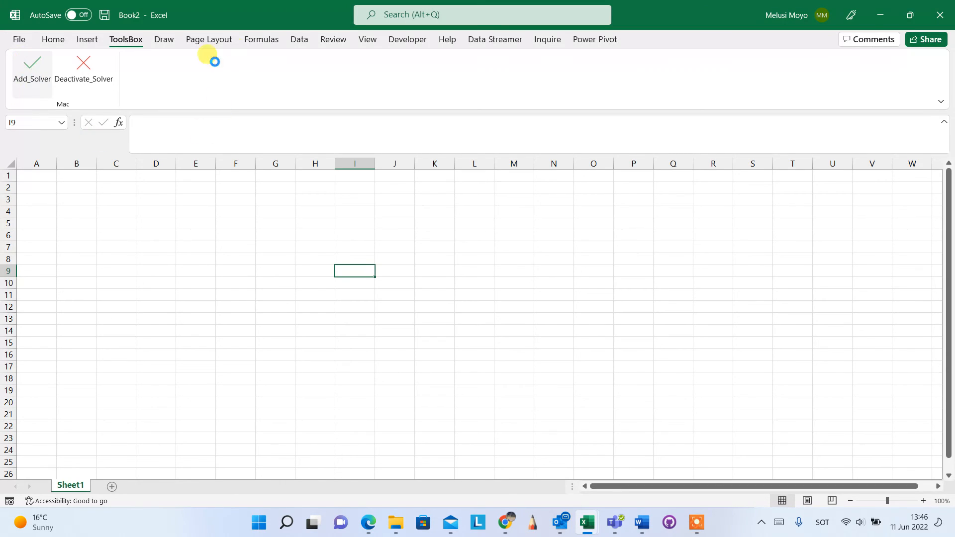
{"action": "left_click", "coordinate": [300, 40]}
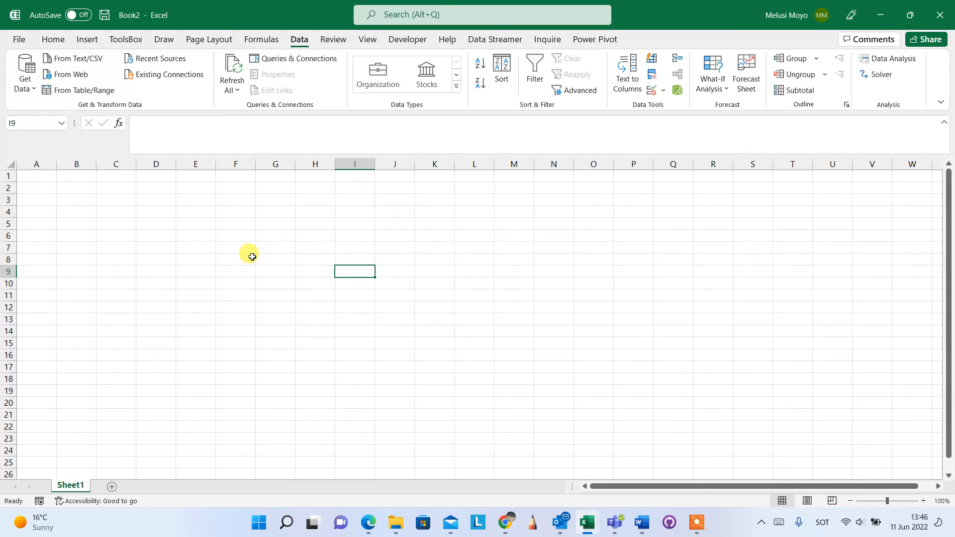
{"action": "left_click", "coordinate": [124, 40]}
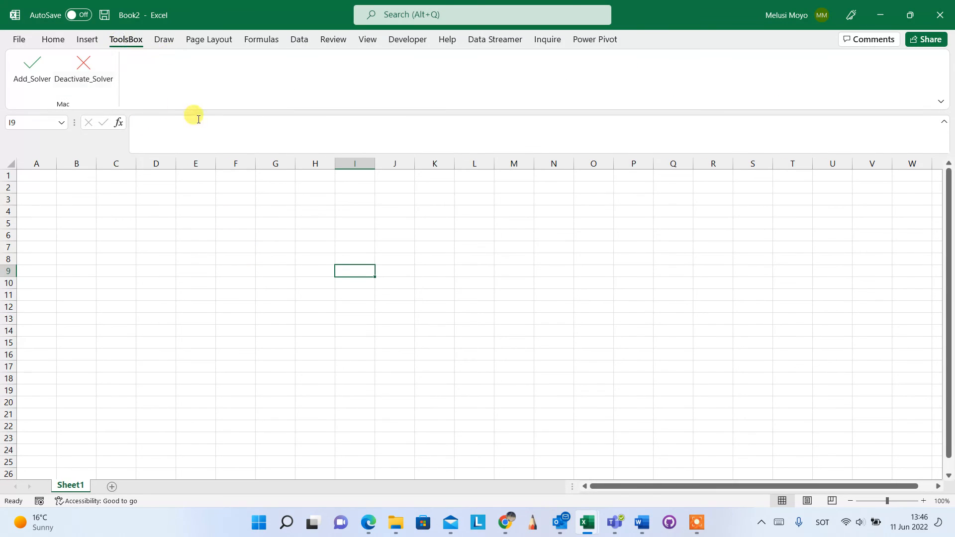
{"action": "left_click", "coordinate": [300, 40]}
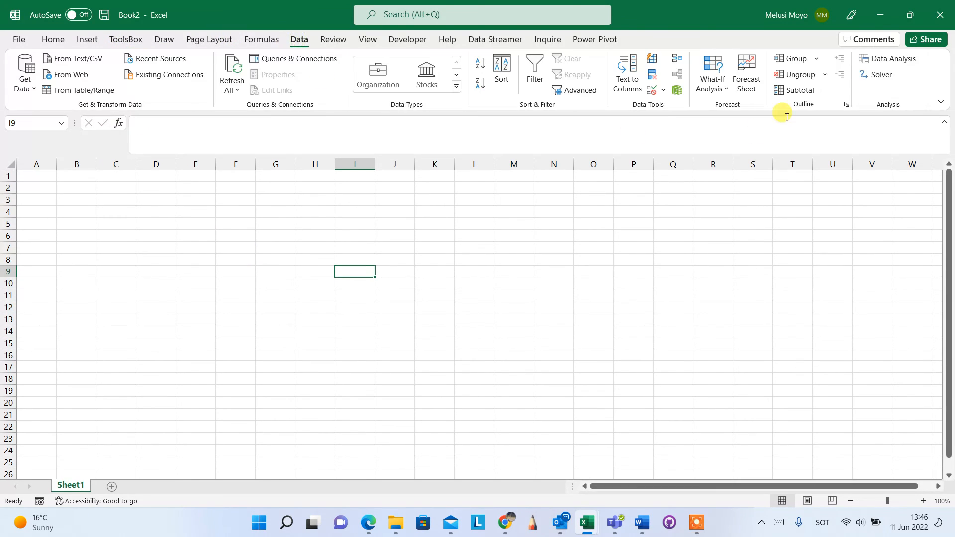
Step: Check the Solver Add-in's state in the list of available Excel add-ins, and close the list without changes
{"action": "left_click", "coordinate": [134, 42]}
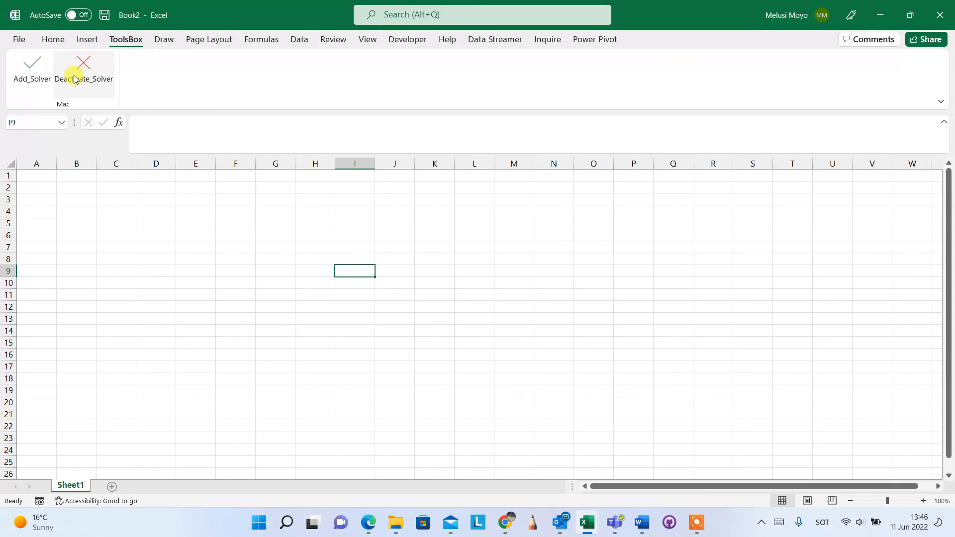
{"action": "left_click", "coordinate": [16, 41]}
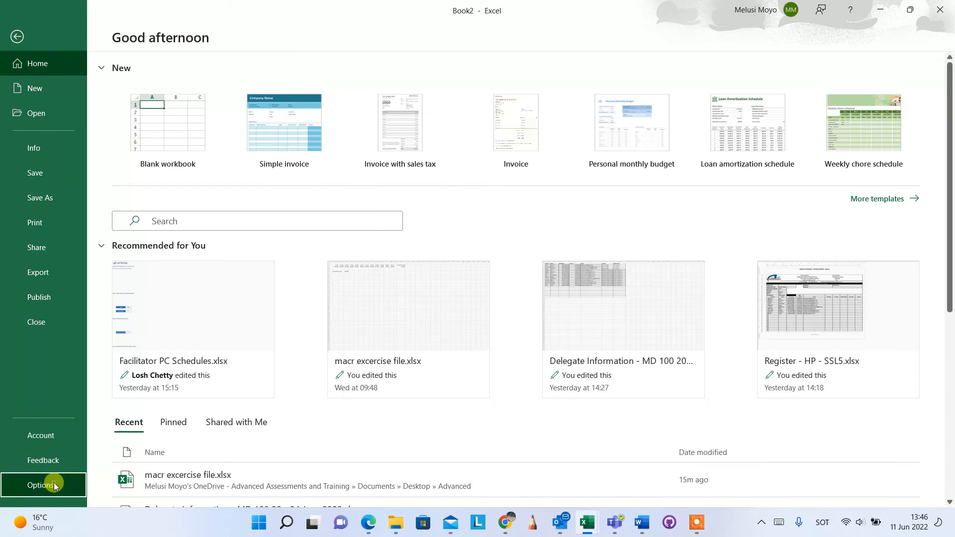
{"action": "left_click", "coordinate": [45, 484]}
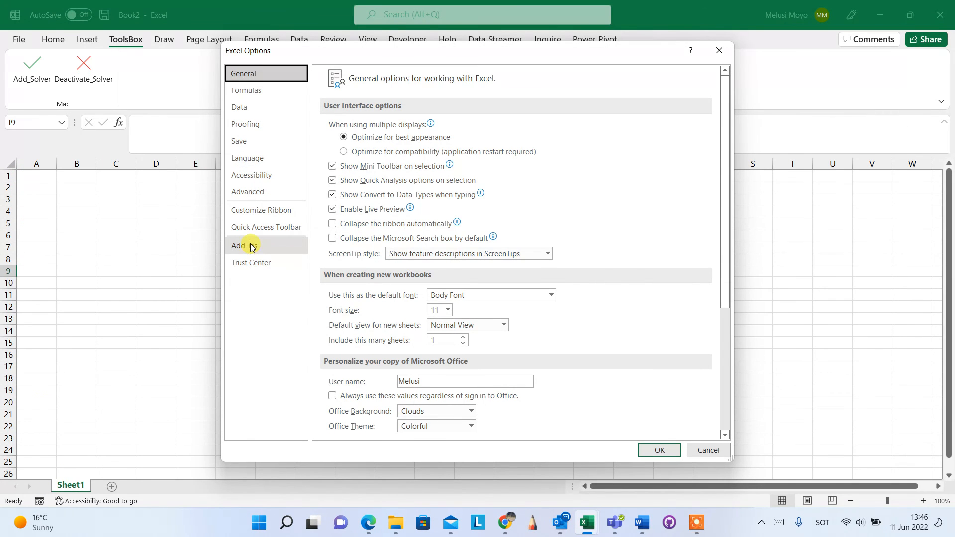
{"action": "left_click", "coordinate": [251, 246]}
{"action": "left_click", "coordinate": [471, 431]}
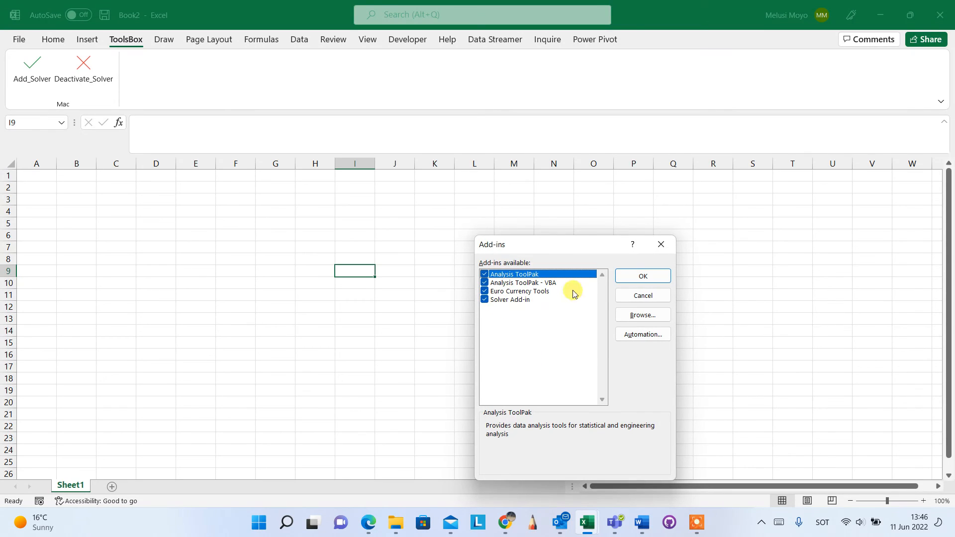
{"action": "left_click", "coordinate": [661, 244]}
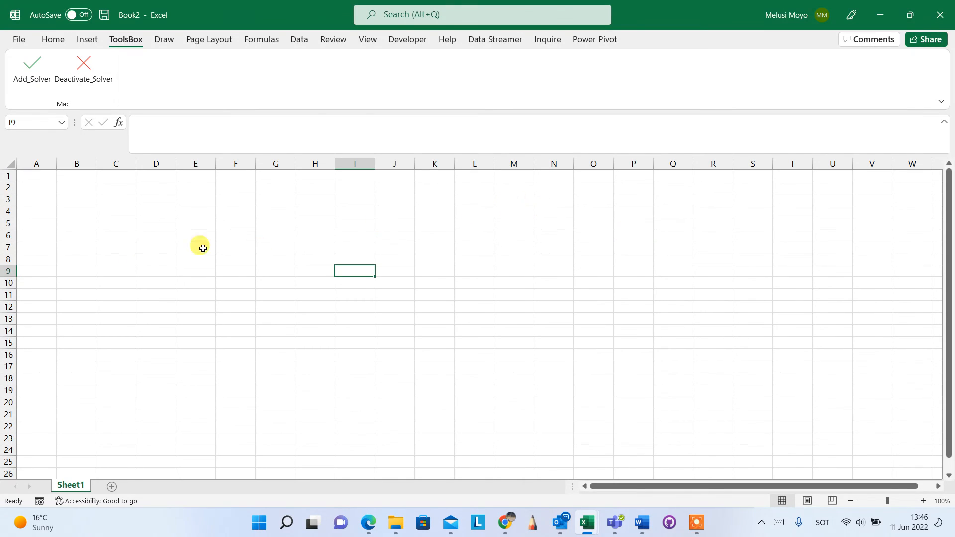
Step: Run the Deactivate_Solver macro from the ToolsBox ribbon and check the Data ribbon's Analysis group for the Solver command
{"action": "left_click_drag", "start_coordinate": [231, 225], "coordinate": [747, 398]}
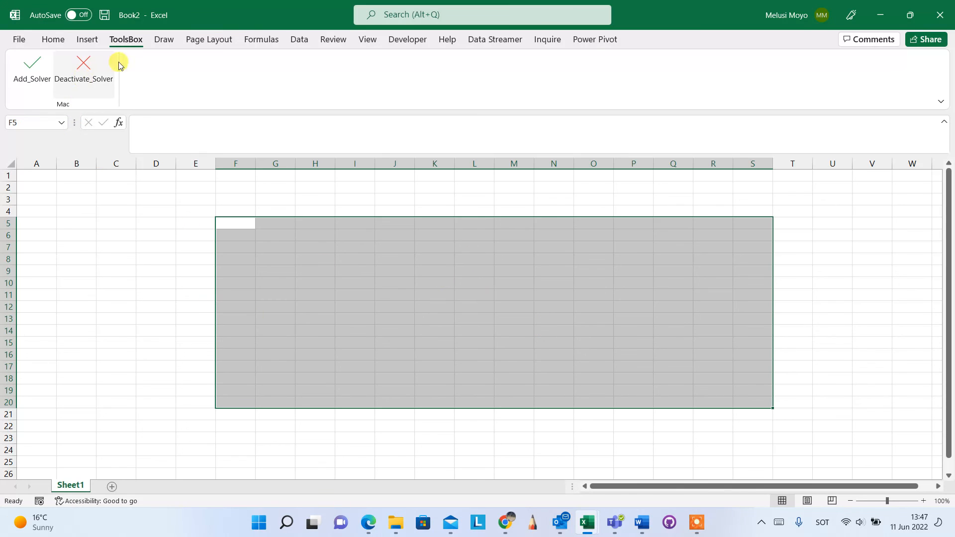
{"action": "left_click", "coordinate": [301, 39]}
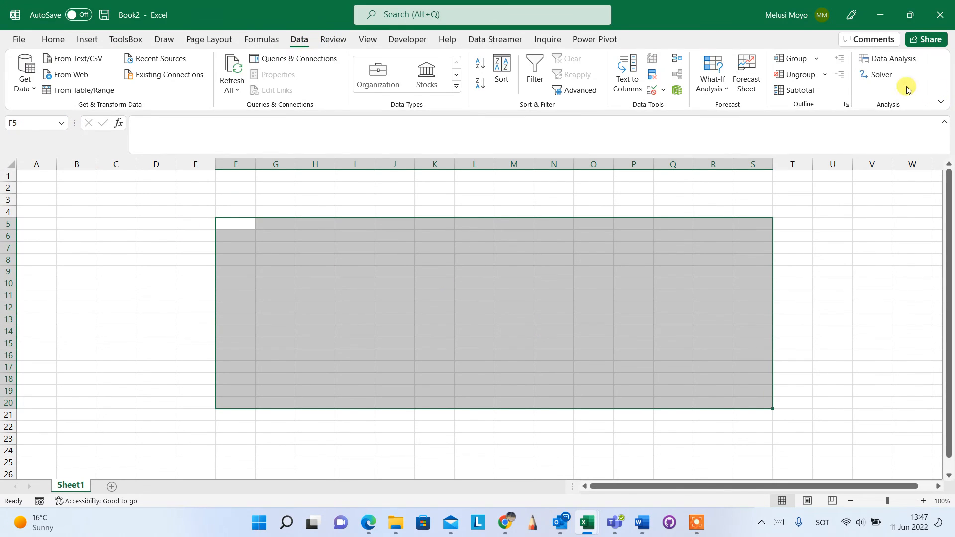
{"action": "left_click", "coordinate": [124, 39]}
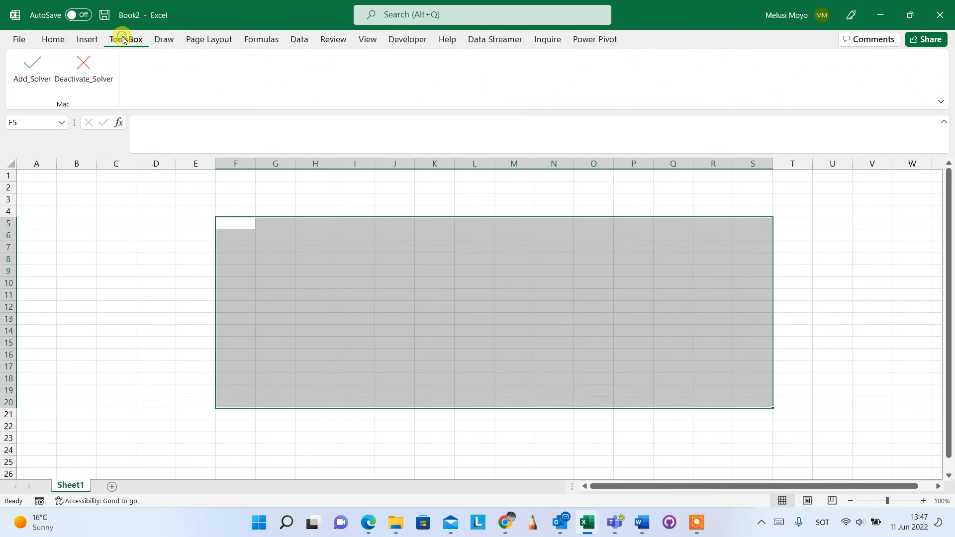
{"action": "left_click", "coordinate": [82, 72]}
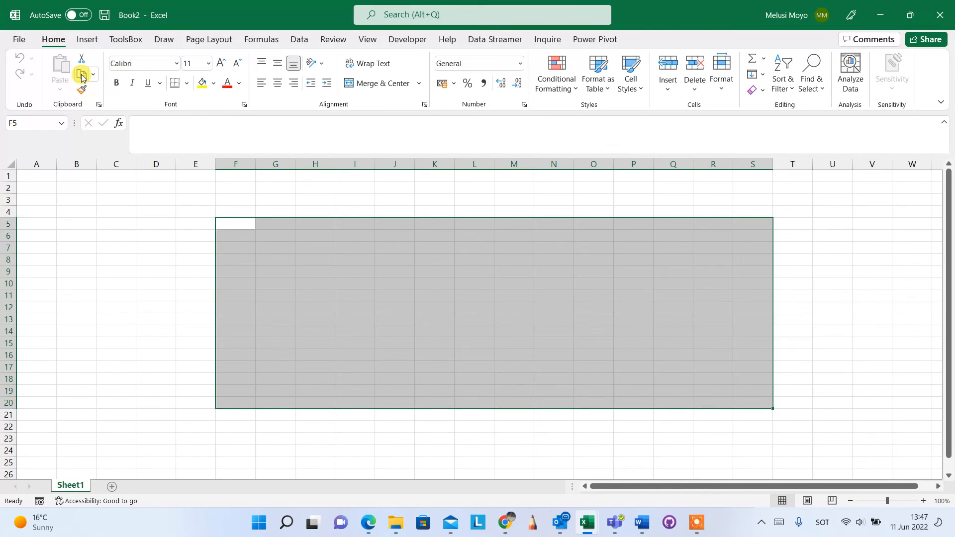
{"action": "left_click", "coordinate": [299, 39]}
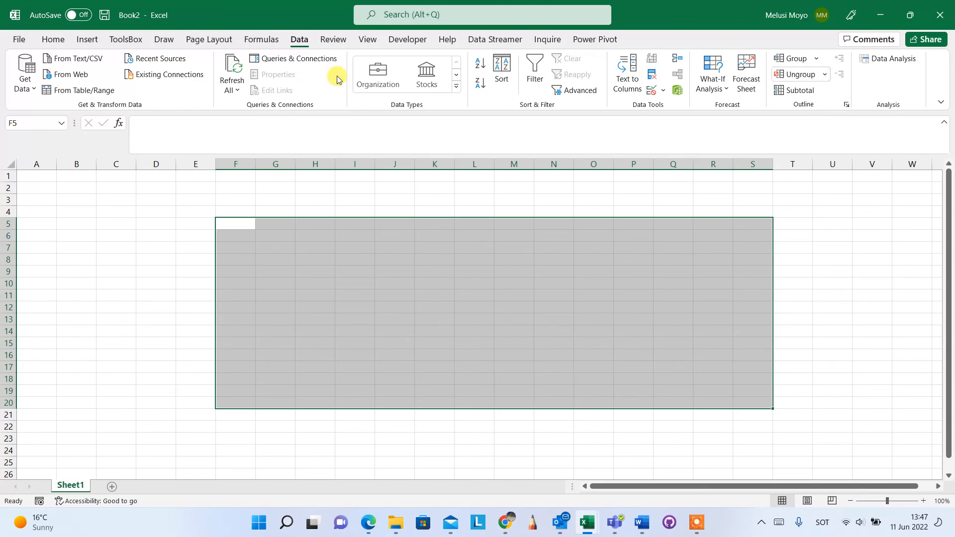
{"action": "left_click", "coordinate": [157, 199]}
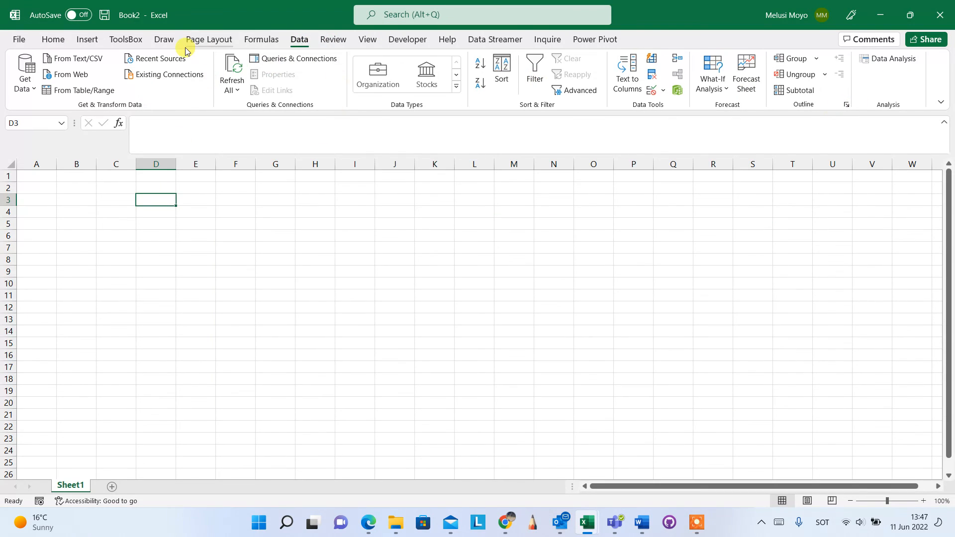
{"action": "left_click", "coordinate": [121, 39]}
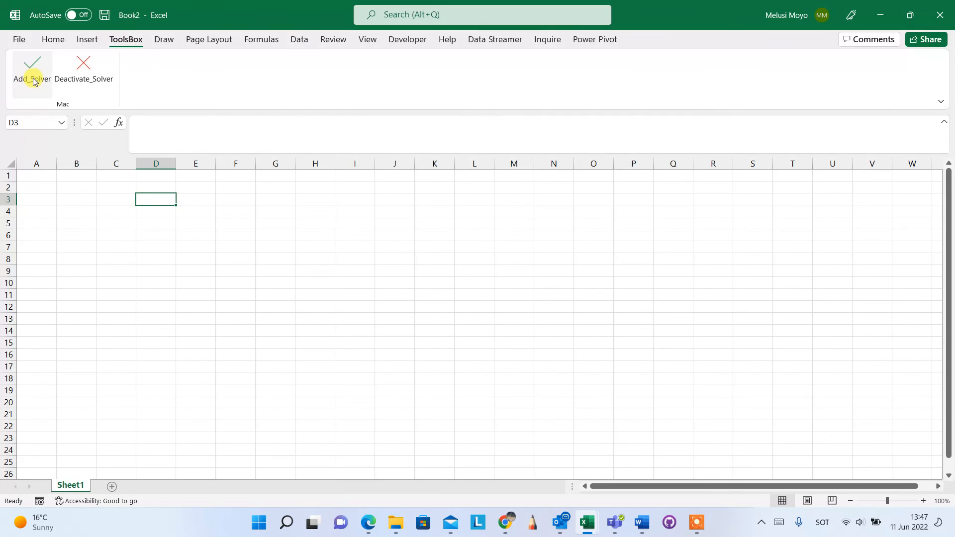
{"action": "left_click", "coordinate": [393, 284]}
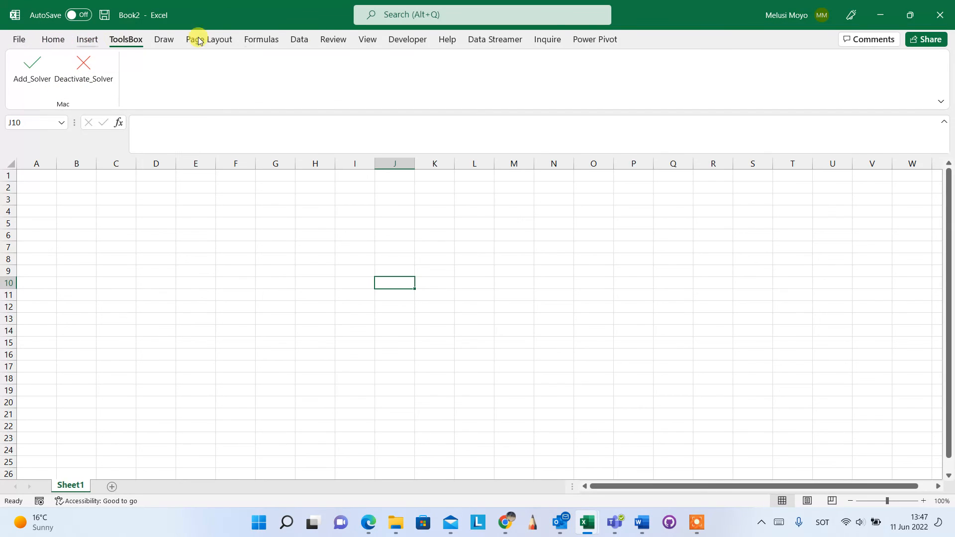
Step: Locate Module2 of the PERSONAL.XLSB project in the Visual Basic editor and return to the worksheet
{"action": "left_click", "coordinate": [409, 40]}
{"action": "left_click", "coordinate": [26, 78]}
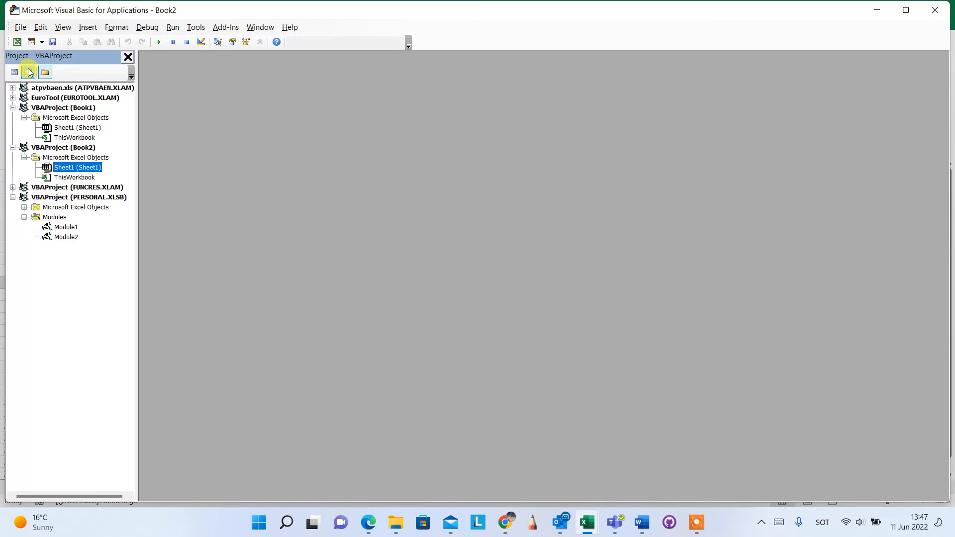
{"action": "left_click", "coordinate": [64, 238]}
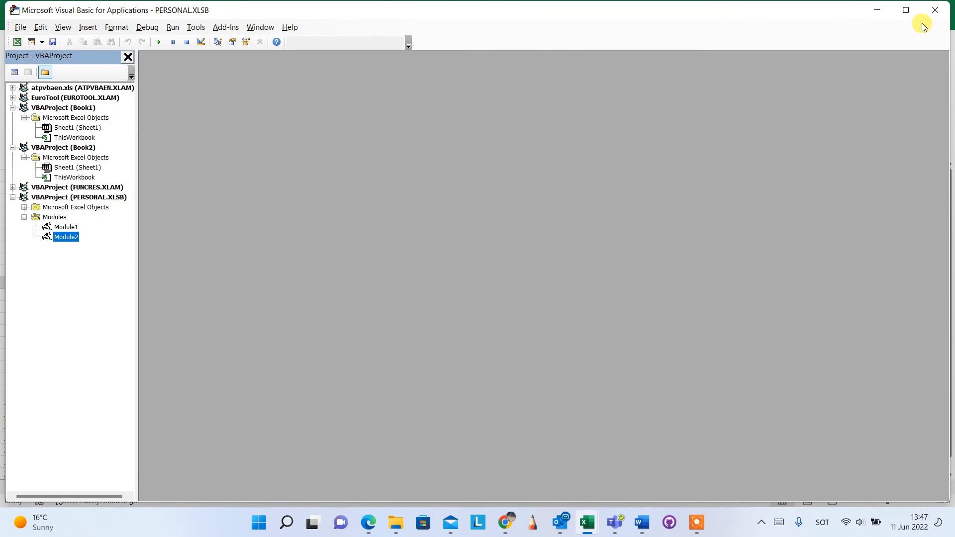
{"action": "left_click", "coordinate": [935, 10]}
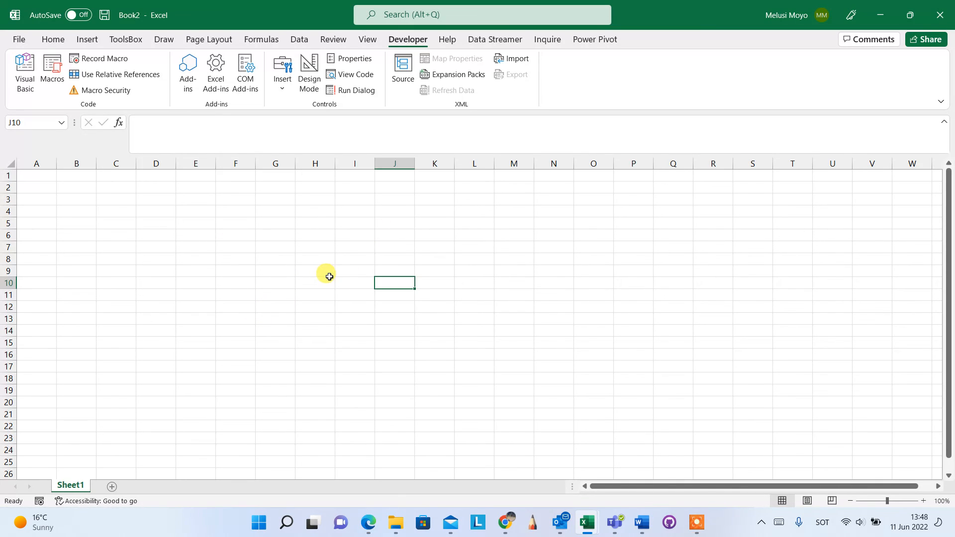
{"action": "left_click_drag", "start_coordinate": [311, 199], "coordinate": [647, 307]}
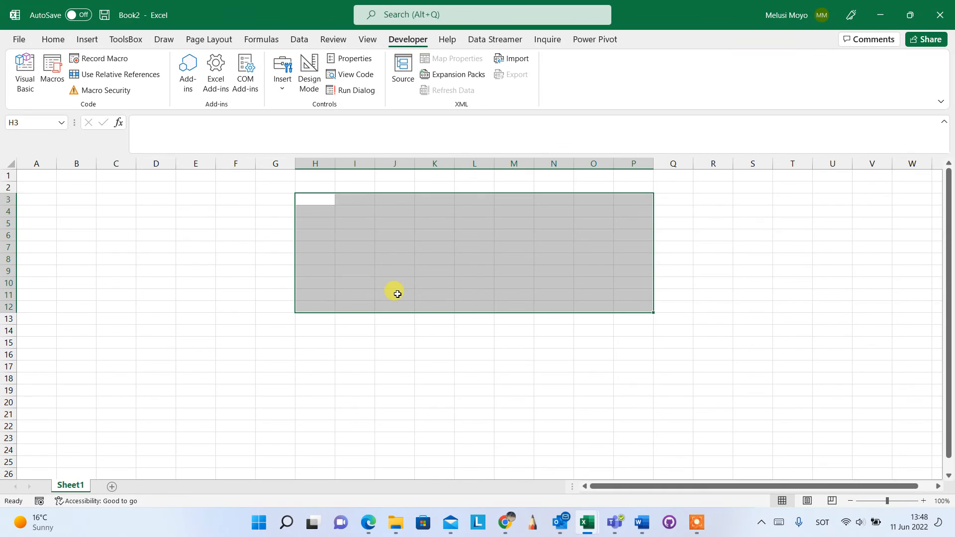
{"action": "left_click", "coordinate": [371, 330]}
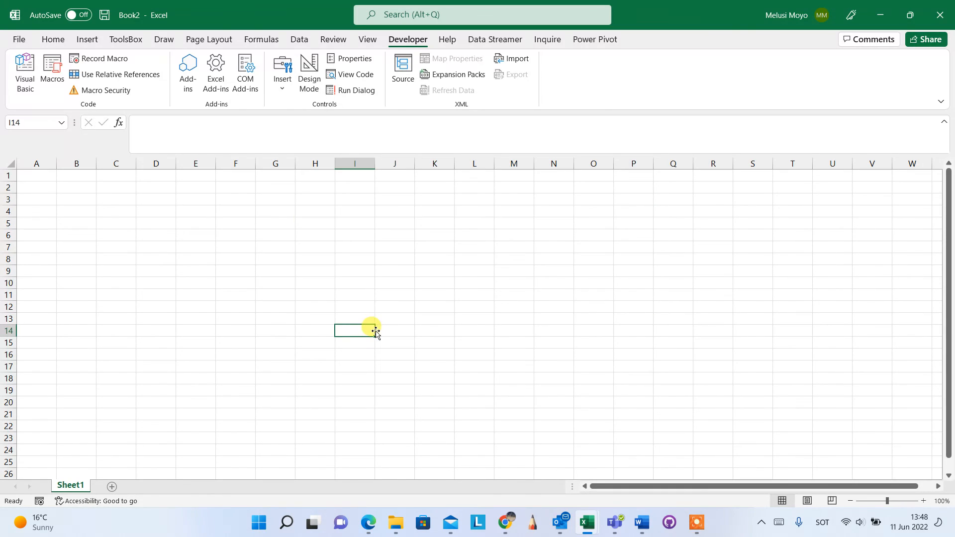